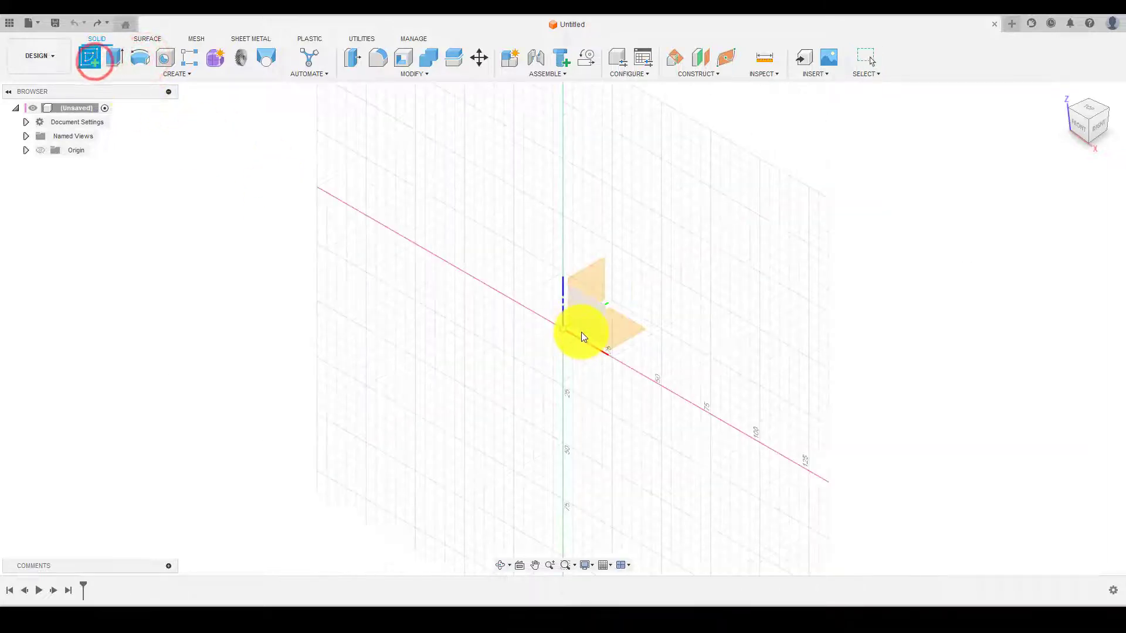
Start a sketch on the front plane and draw a 50 mm vertical line upward from the origin
{"action": "left_click", "coordinate": [581, 332]}
{"action": "left_click", "coordinate": [89, 57]}
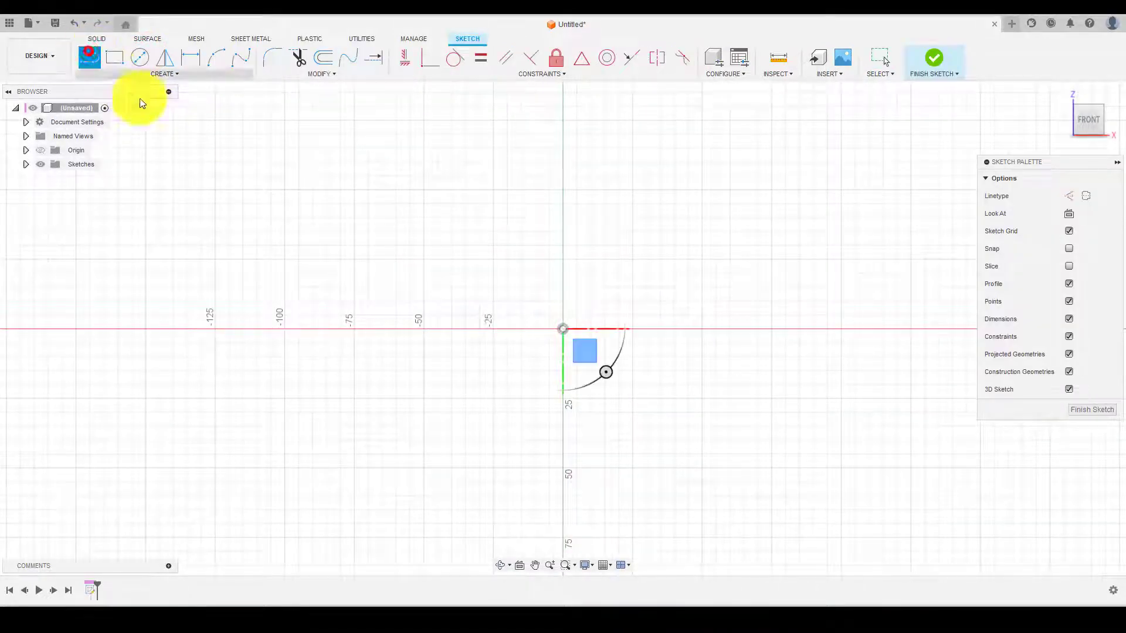
{"action": "left_click", "coordinate": [562, 328]}
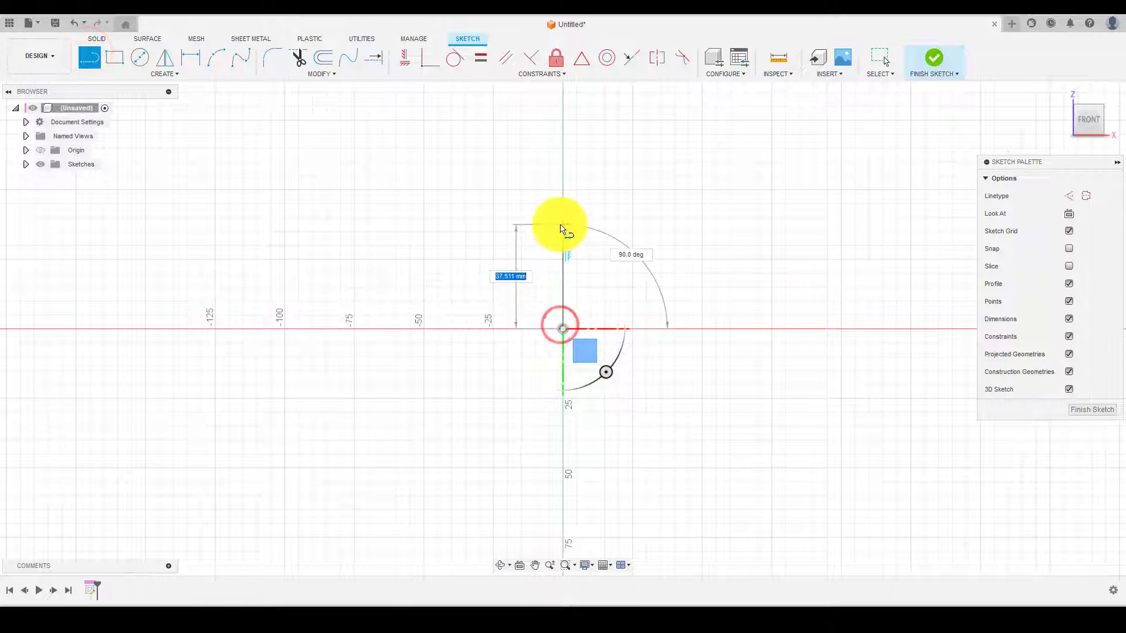
{"action": "type", "text": "50"}
{"action": "key", "text": "Return"}
{"action": "key", "text": "Escape"}
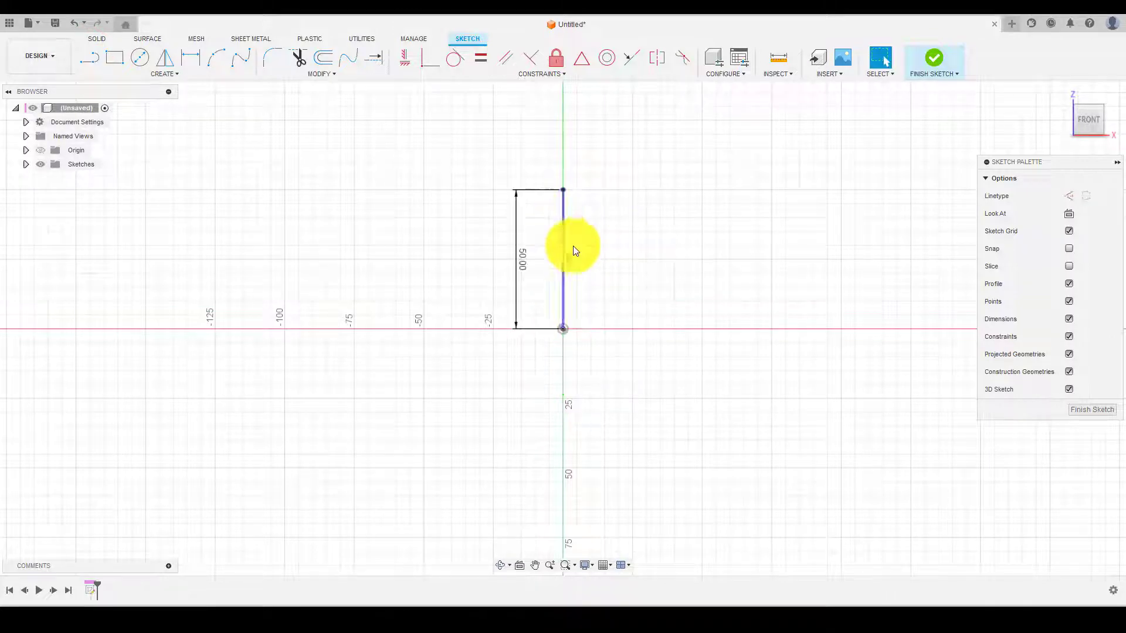
Draw a 100 mm horizontal base line from the origin along the positive X axis
{"action": "scroll", "coordinate": [513, 343], "scroll_direction": "down", "scroll_amount": 3}
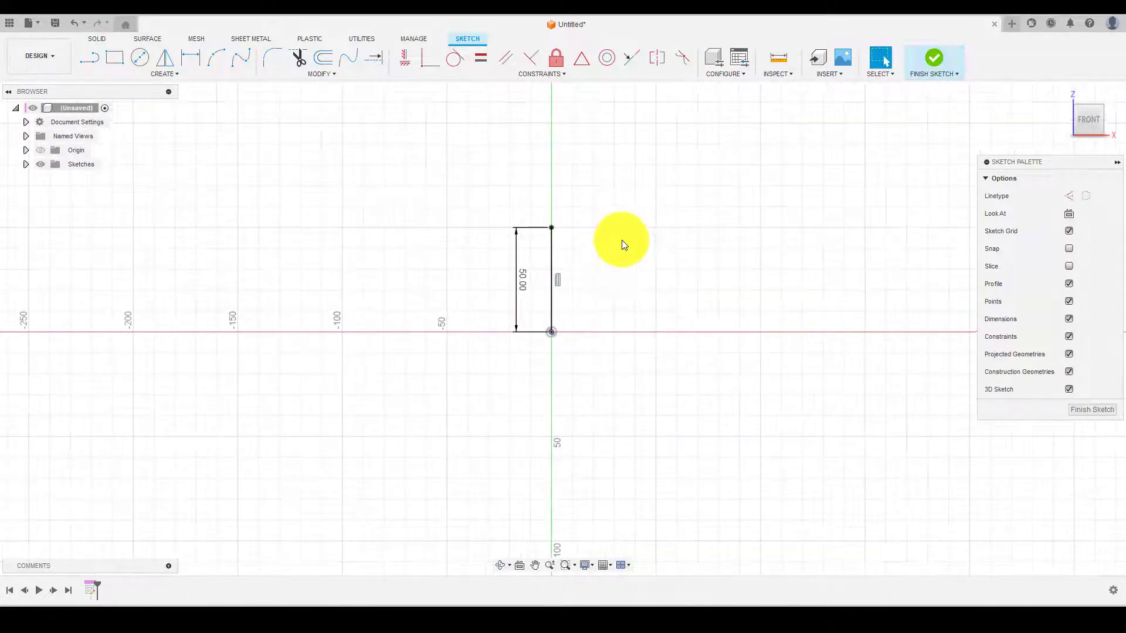
{"action": "scroll", "coordinate": [634, 236], "scroll_direction": "up", "scroll_amount": 2}
{"action": "scroll", "coordinate": [638, 233], "scroll_direction": "up", "scroll_amount": 1}
{"action": "key", "text": "l"}
{"action": "left_click", "coordinate": [508, 382]}
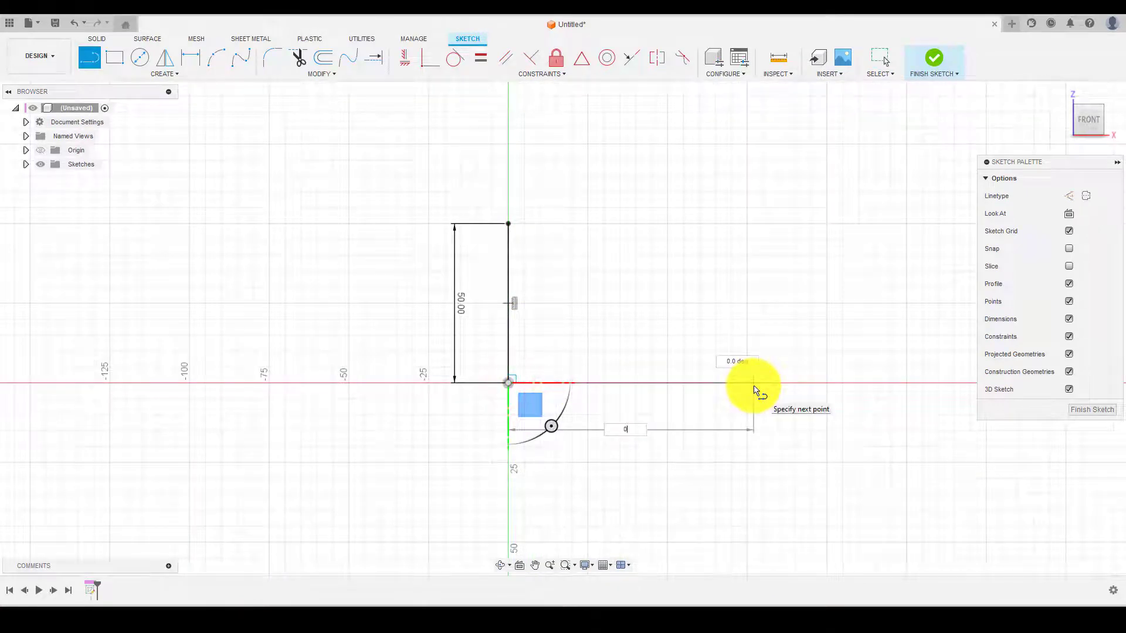
{"action": "key", "text": "Tab"}
{"action": "type", "text": "110"}
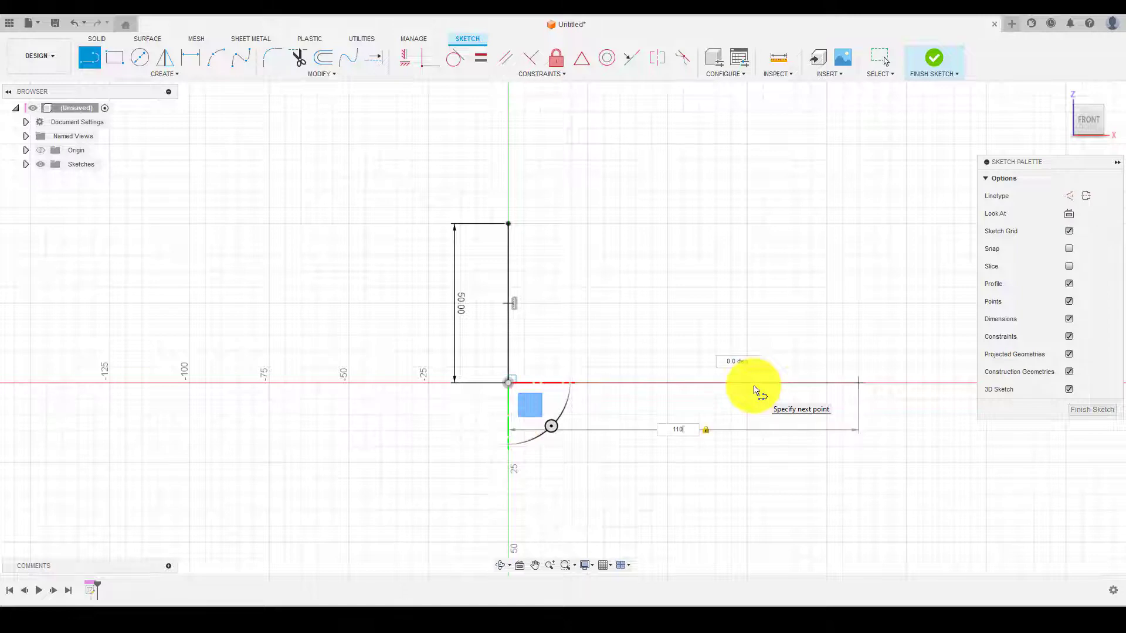
{"action": "key", "text": "Return"}
{"action": "key", "text": "Escape"}
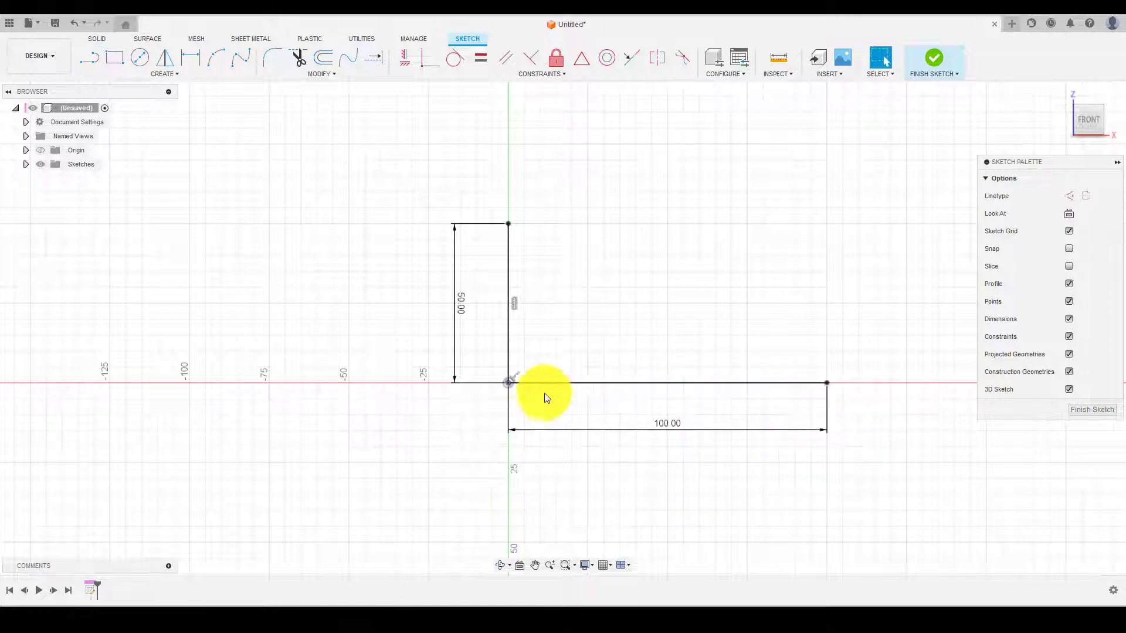
Draw a 13 mm horizontal line inward from the upper end of the 50 mm vertical line
{"action": "scroll", "coordinate": [631, 340], "scroll_direction": "down", "scroll_amount": 2}
{"action": "scroll", "coordinate": [835, 287], "scroll_direction": "up", "scroll_amount": 1}
{"action": "scroll", "coordinate": [653, 331], "scroll_direction": "up", "scroll_amount": 1}
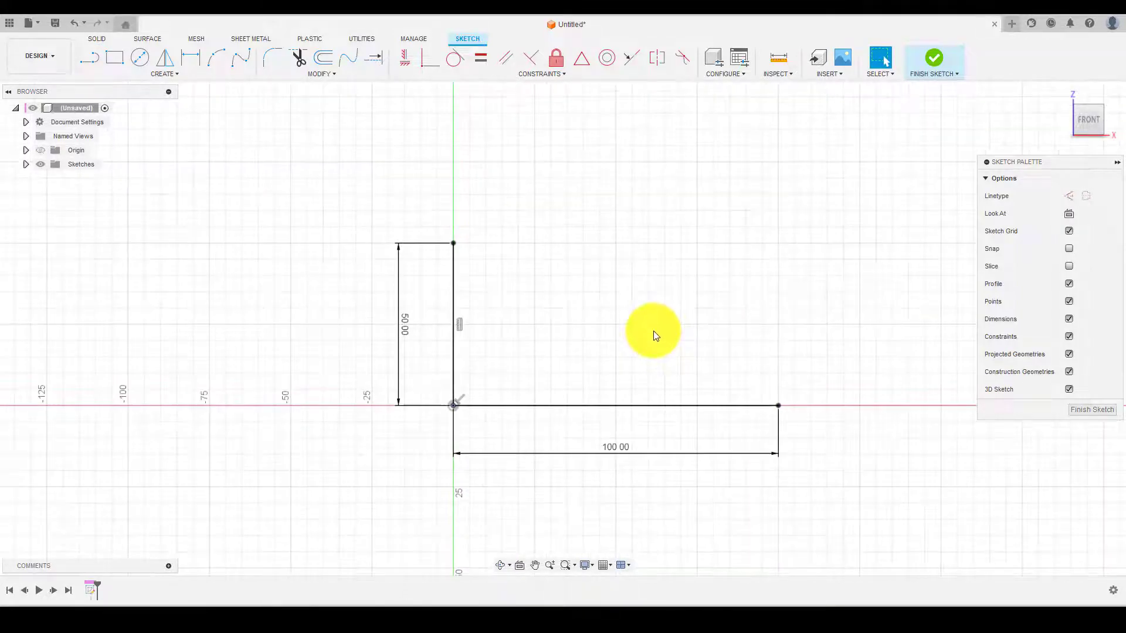
{"action": "key", "text": "l"}
{"action": "left_click", "coordinate": [454, 245]}
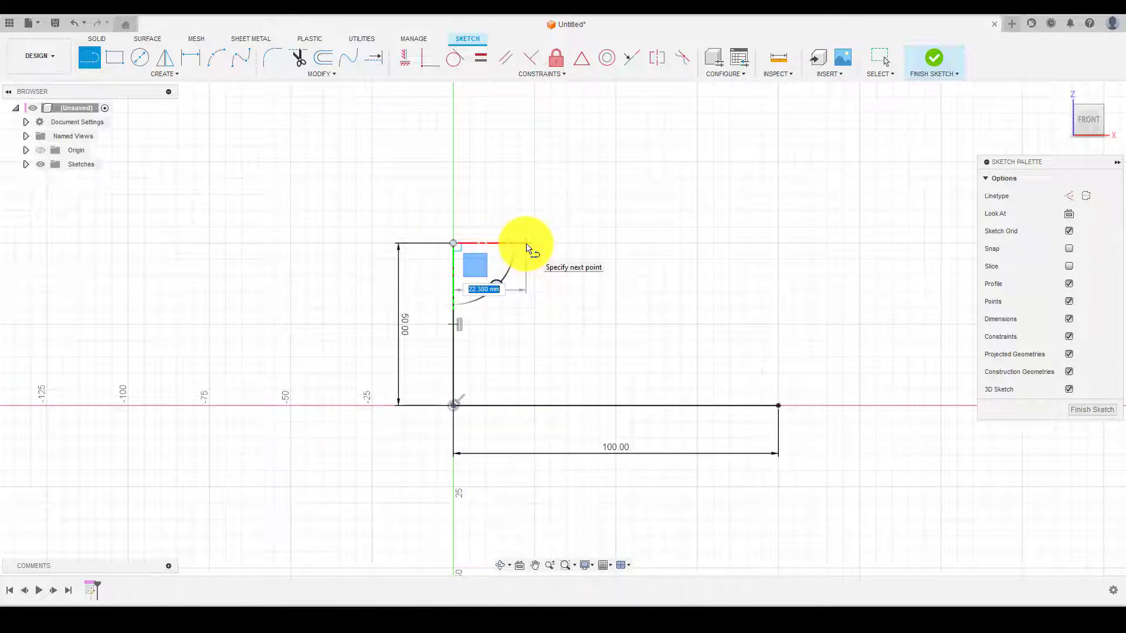
{"action": "type", "text": "13"}
{"action": "key", "text": "Return"}
{"action": "key", "text": "Escape"}
Draw a 25 mm vertical line downward from the free end of the 13 mm line
{"action": "scroll", "coordinate": [527, 248], "scroll_direction": "up", "scroll_amount": 1}
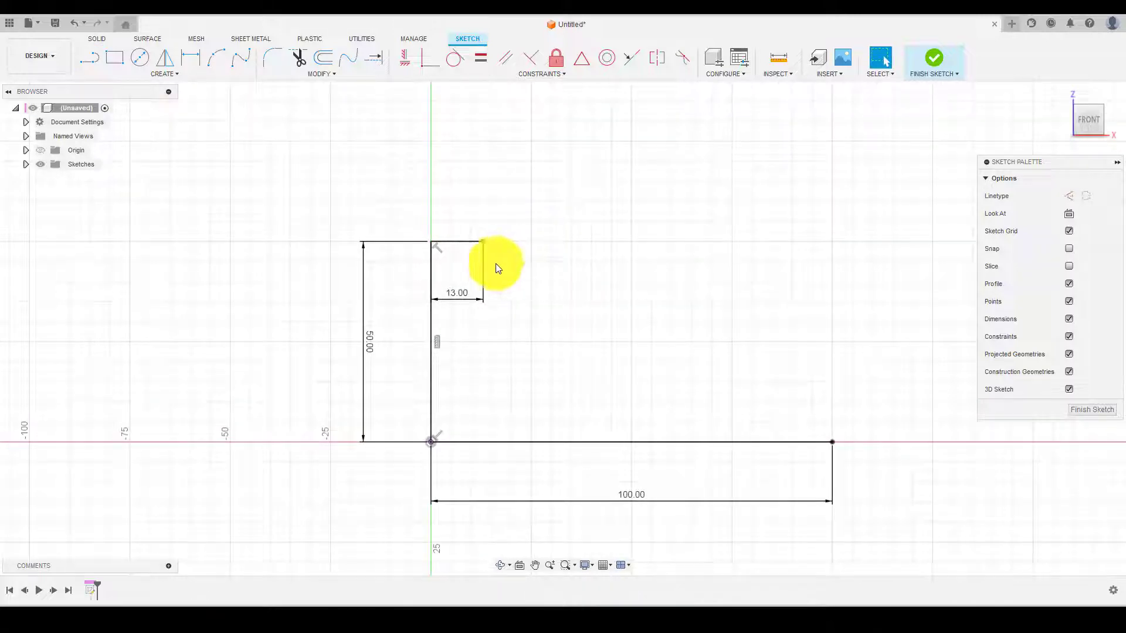
{"action": "key", "text": "l"}
{"action": "left_click_drag", "start_coordinate": [483, 241], "coordinate": [482, 333]}
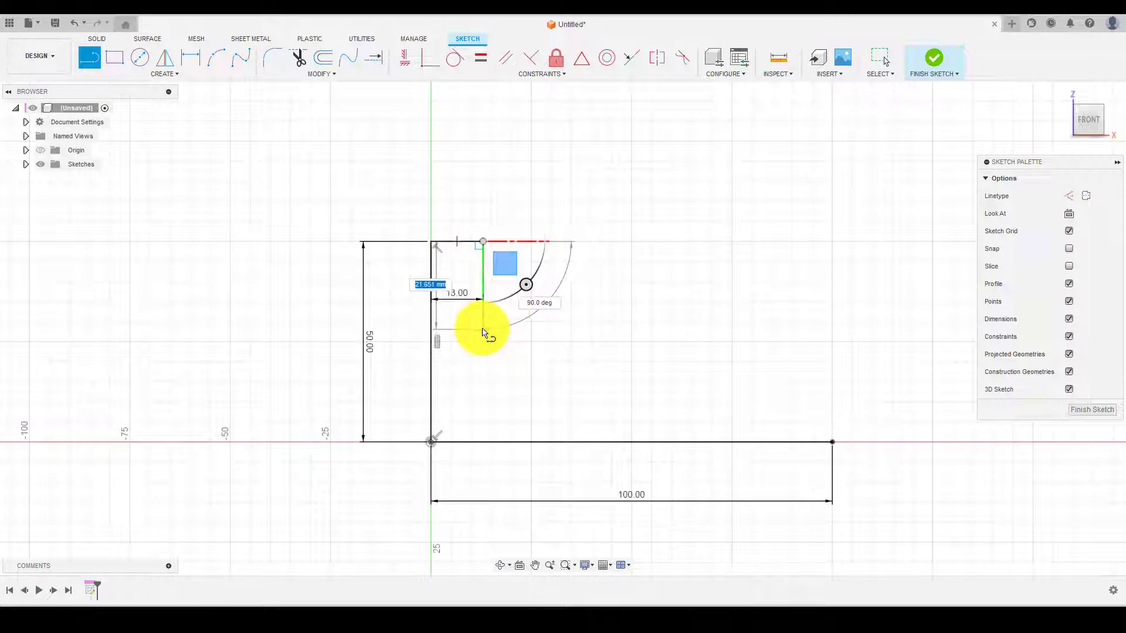
{"action": "key", "text": "Escape"}
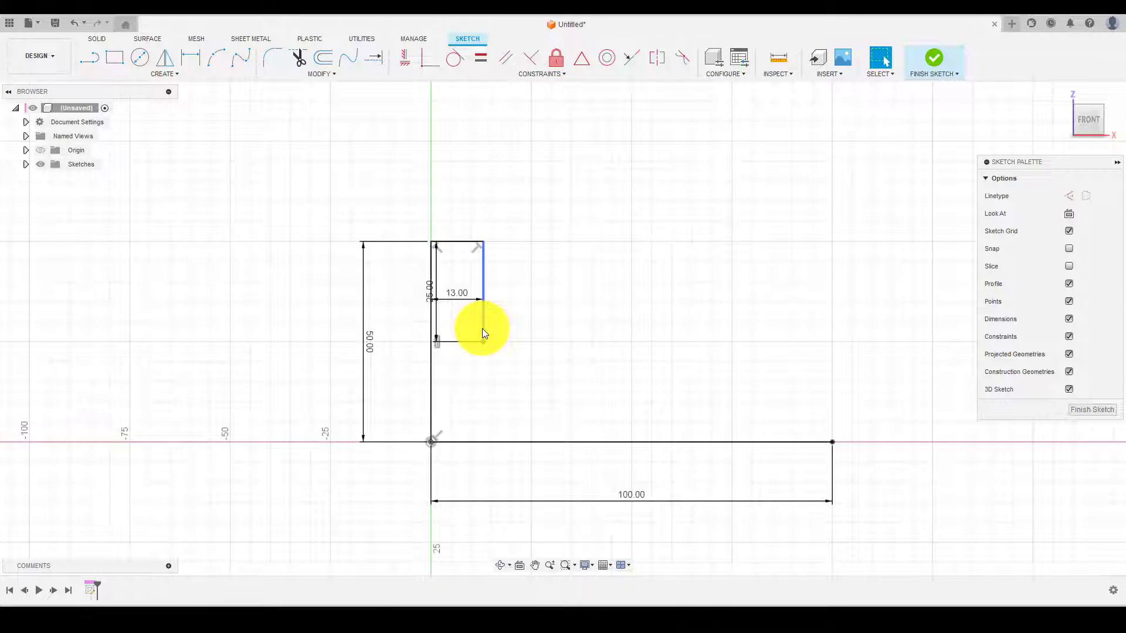
Continue the outline with a horizontal slot floor and a second upright about 11 mm wide, level with the first upright's top
{"action": "scroll", "coordinate": [434, 305], "scroll_direction": "down", "scroll_amount": 1}
{"action": "scroll", "coordinate": [504, 305], "scroll_direction": "up", "scroll_amount": 2}
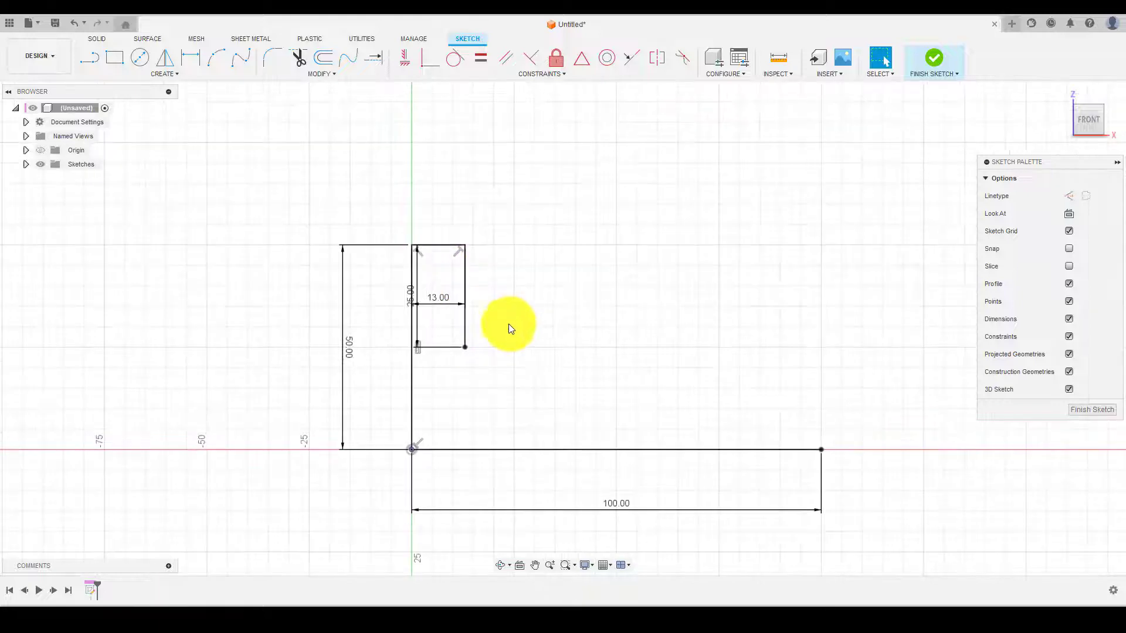
{"action": "key", "text": "l"}
{"action": "left_click", "coordinate": [465, 347]}
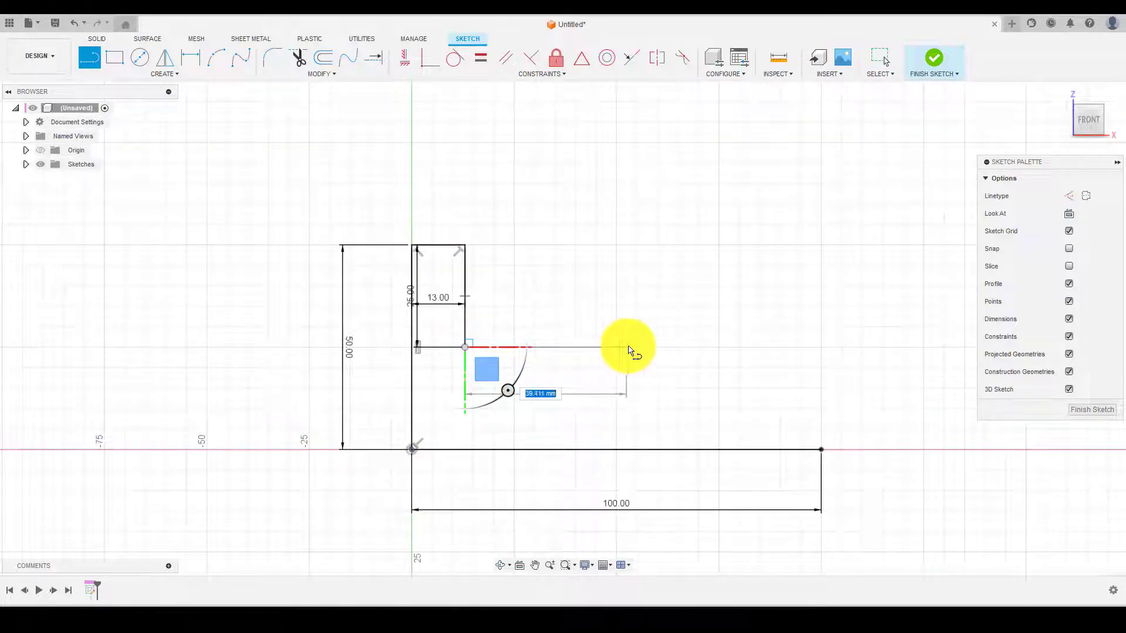
{"action": "left_click", "coordinate": [598, 346]}
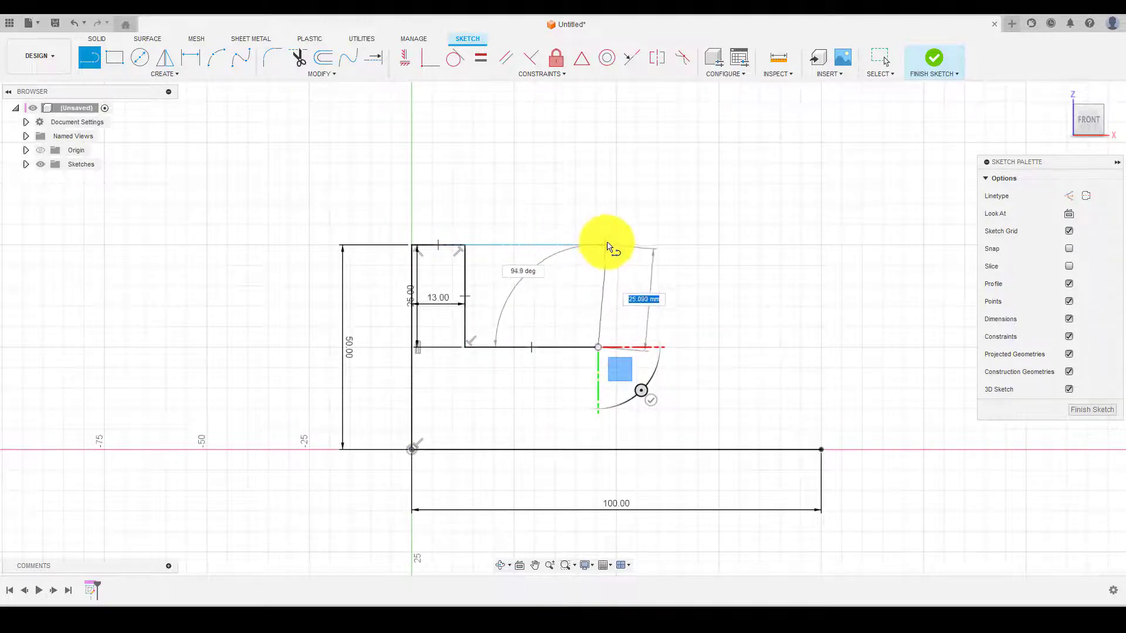
{"action": "left_click", "coordinate": [598, 245]}
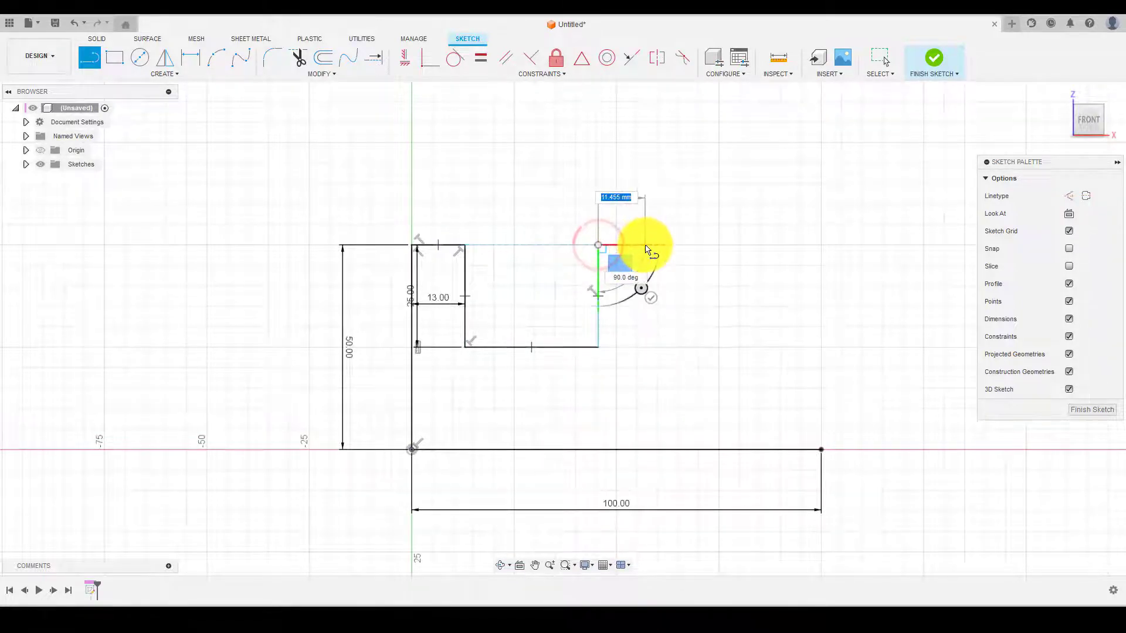
{"action": "left_click", "coordinate": [645, 246]}
{"action": "left_click", "coordinate": [647, 347]}
{"action": "key", "text": "Escape"}
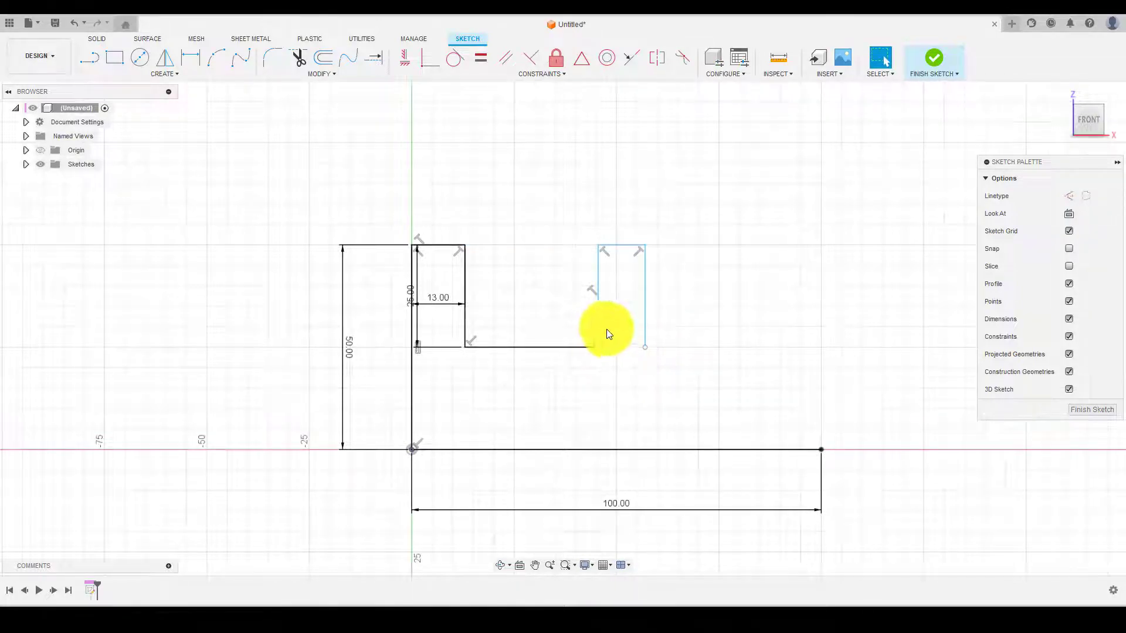
Dimension the distance between the first upright's outer edge and the second upright's outer edge as 60 mm
{"action": "key", "text": "d"}
{"action": "left_click", "coordinate": [412, 272]}
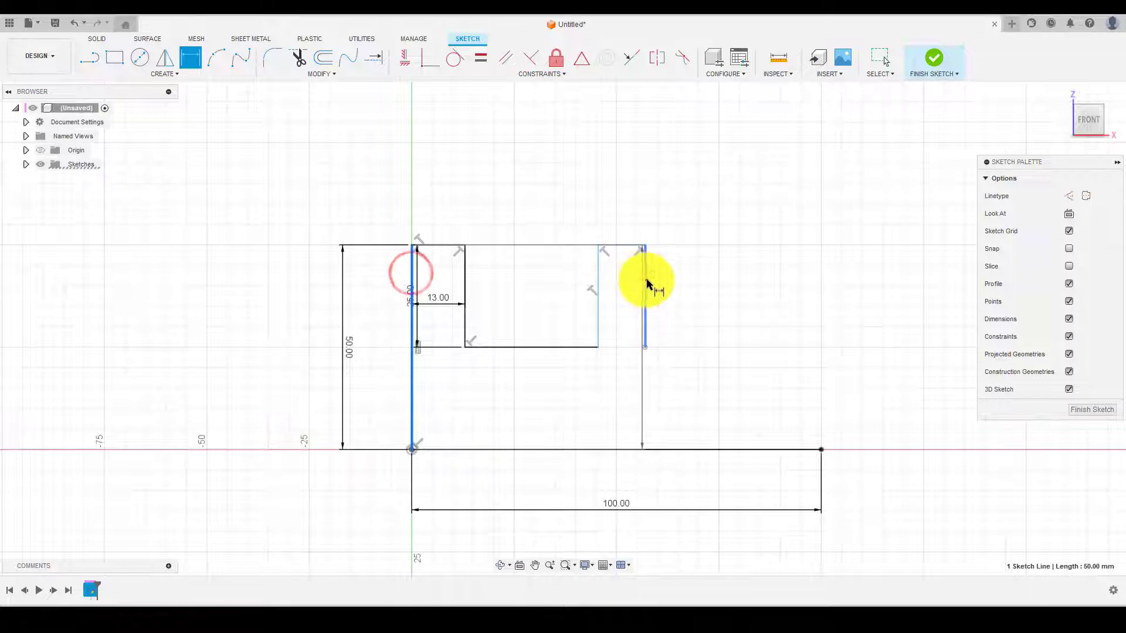
{"action": "left_click", "coordinate": [646, 279]}
{"action": "left_click", "coordinate": [556, 188]}
{"action": "type", "text": "60"}
{"action": "key", "text": "Return"}
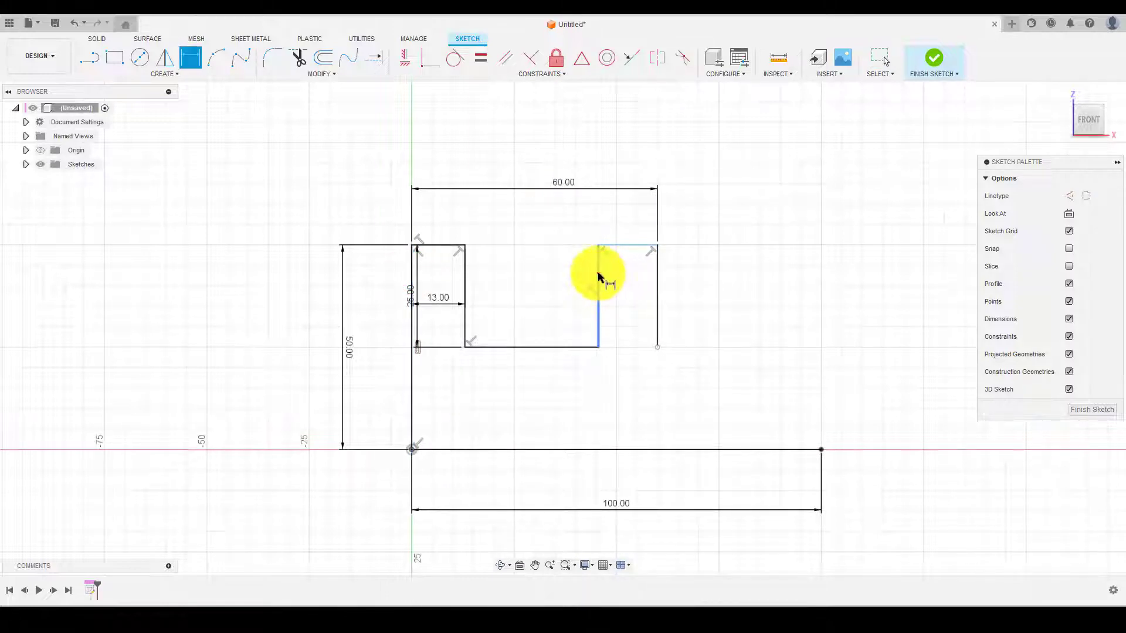
Dimension the second upright's width as 13 mm
{"action": "left_click", "coordinate": [598, 275]}
{"action": "left_click", "coordinate": [656, 276]}
{"action": "left_click", "coordinate": [622, 211]}
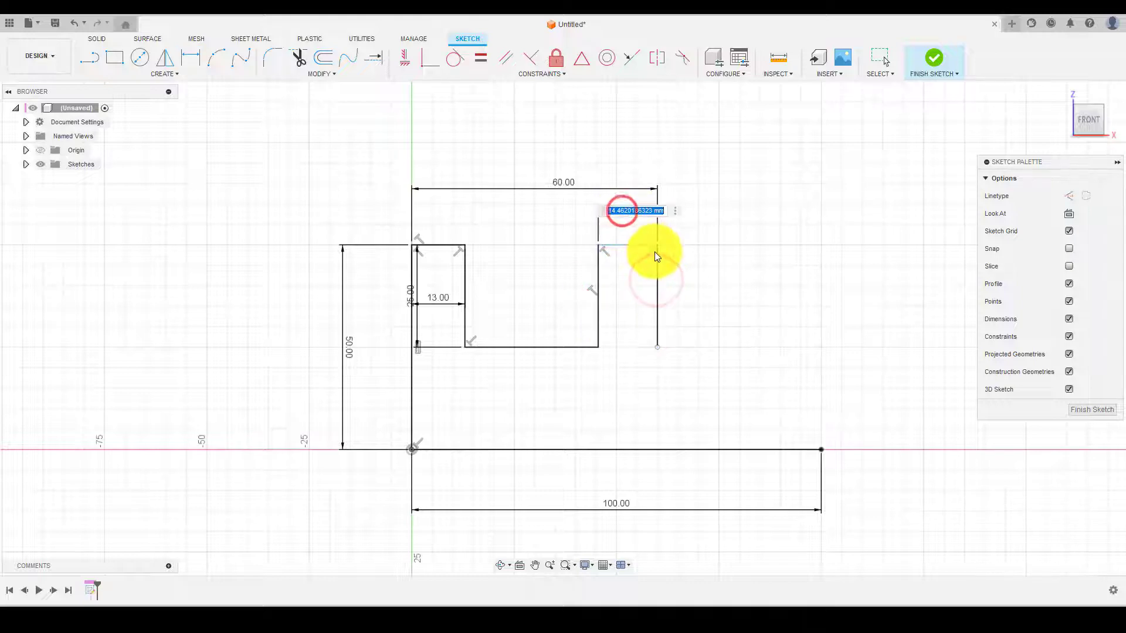
{"action": "type", "text": "13"}
{"action": "key", "text": "Return"}
{"action": "key", "text": "Escape"}
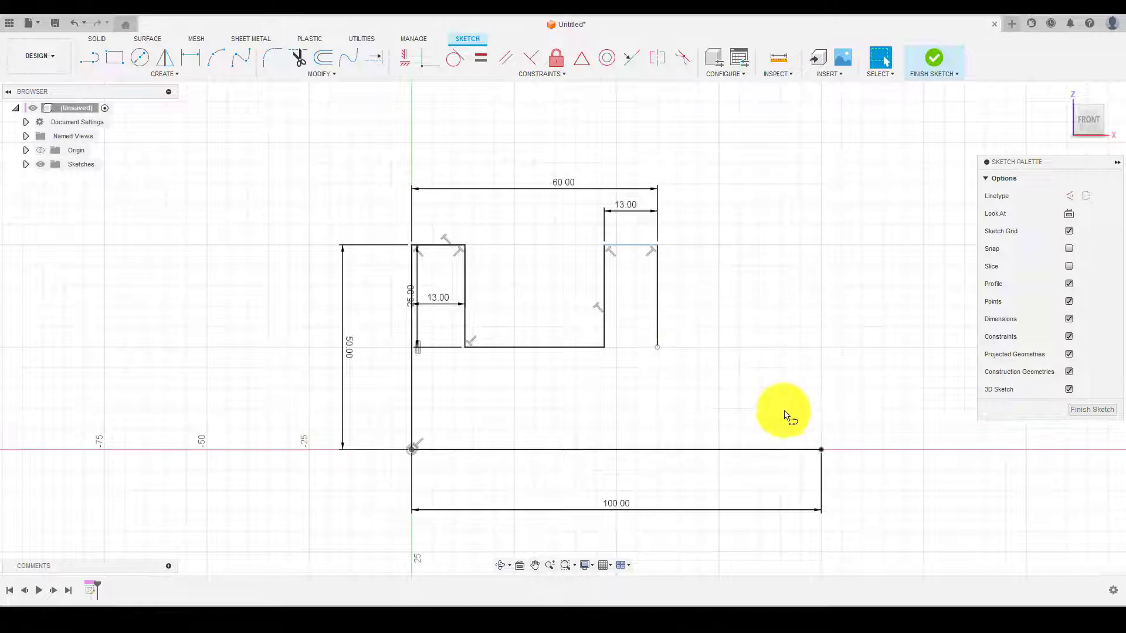
Draw a 10 mm vertical line up from the base line's free end and connect it to the second upright, closing the profile
{"action": "key", "text": "l"}
{"action": "left_click", "coordinate": [821, 450]}
{"action": "type", "text": "1"}
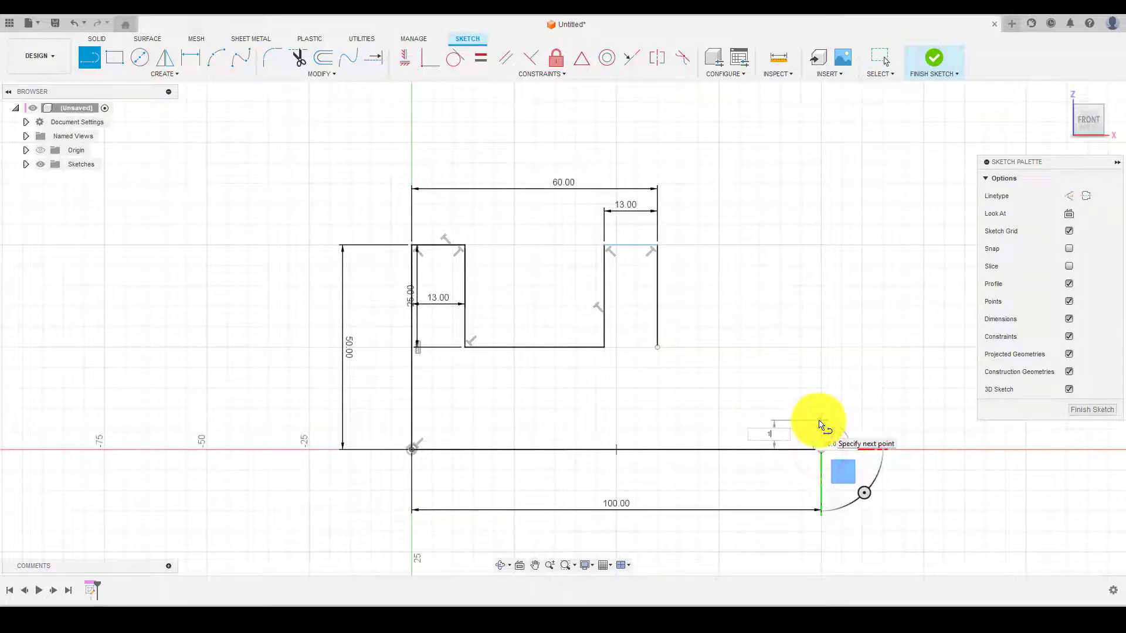
{"action": "type", "text": "0"}
{"action": "key", "text": "Return"}
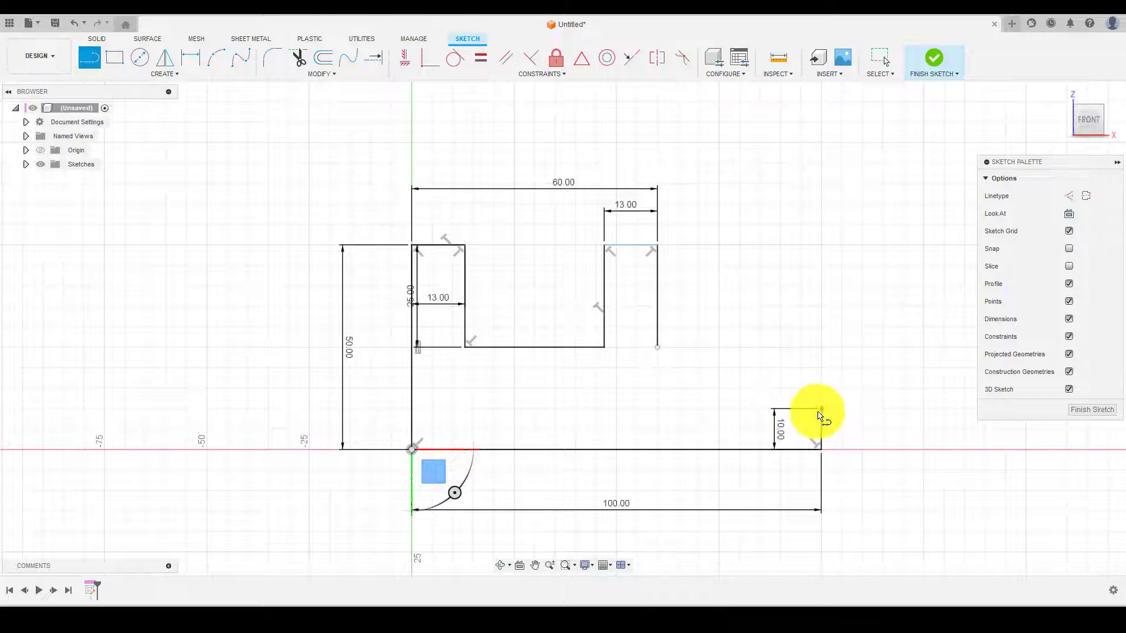
{"action": "left_click", "coordinate": [658, 409]}
{"action": "left_click", "coordinate": [657, 348]}
{"action": "key", "text": "Escape"}
Extrude the closed bracket profile 60 mm as a new body
{"action": "scroll", "coordinate": [634, 417], "scroll_direction": "down", "scroll_amount": 2}
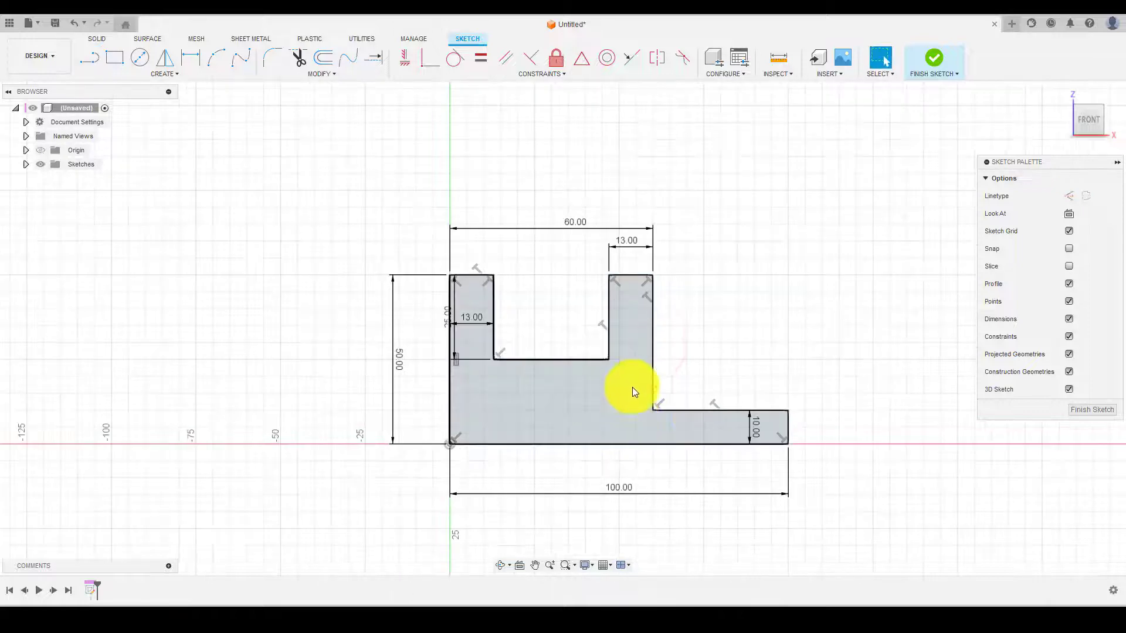
{"action": "left_click", "coordinate": [580, 405]}
{"action": "middle_click_drag", "start_coordinate": [673, 329], "coordinate": [666, 348], "text": "shift"}
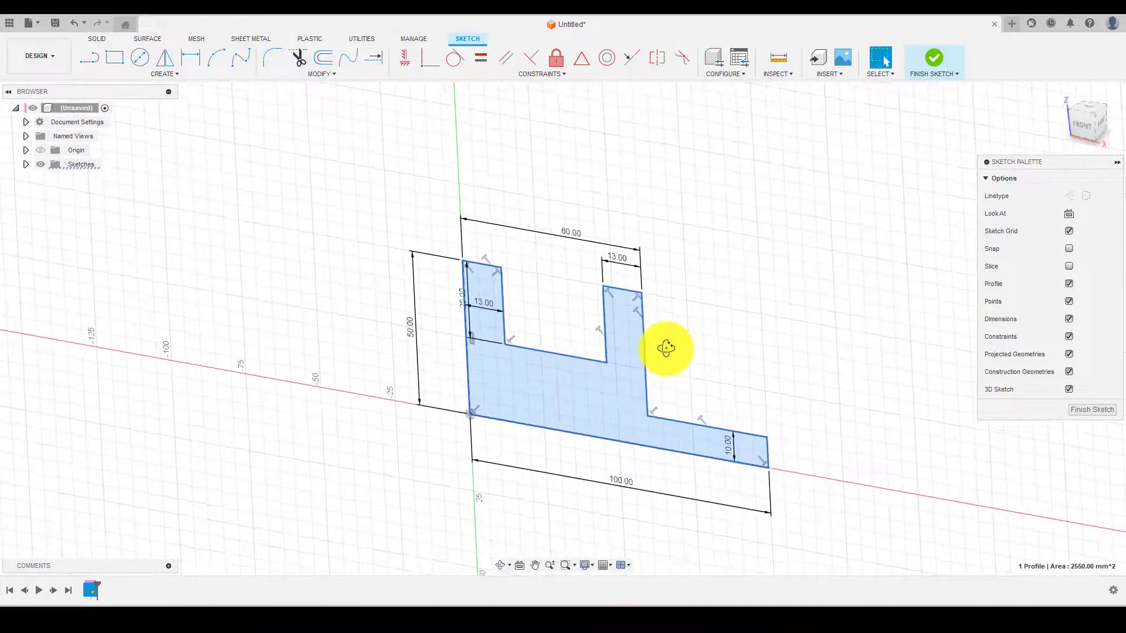
{"action": "type", "text": "e"}
{"action": "type", "text": "60"}
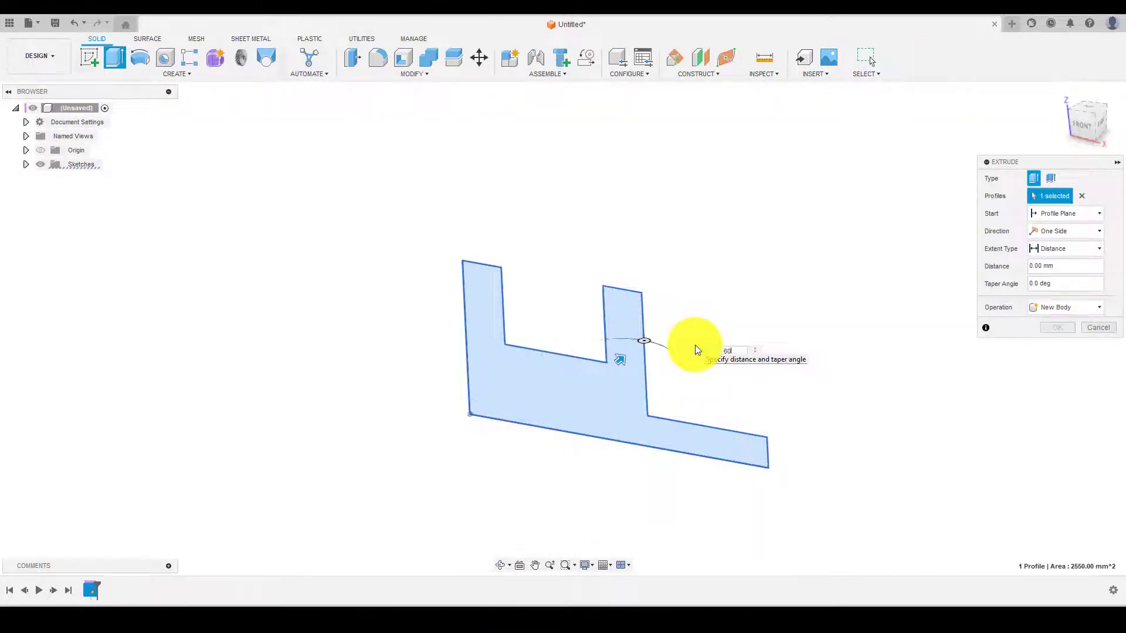
{"action": "key", "text": "Return"}
Start a sketch on the second upright's outer face and draw a vertical line about 20 mm down from the top edge's midpoint
{"action": "middle_click_drag", "start_coordinate": [493, 350], "coordinate": [712, 290], "text": "shift"}
{"action": "left_click", "coordinate": [650, 304]}
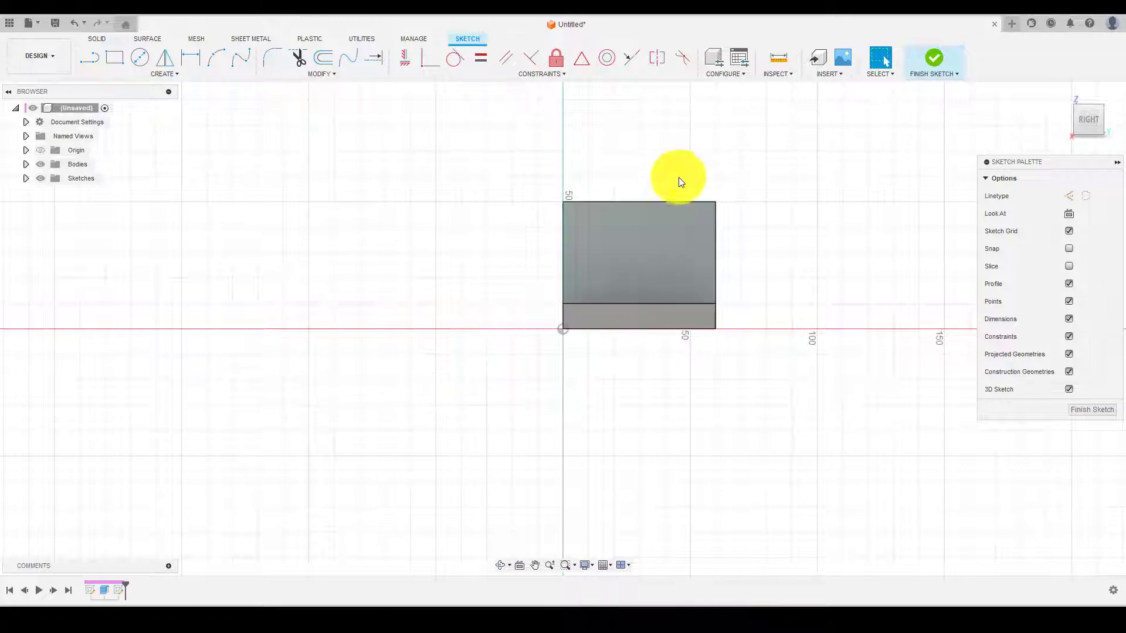
{"action": "scroll", "coordinate": [719, 185], "scroll_direction": "up", "scroll_amount": 2}
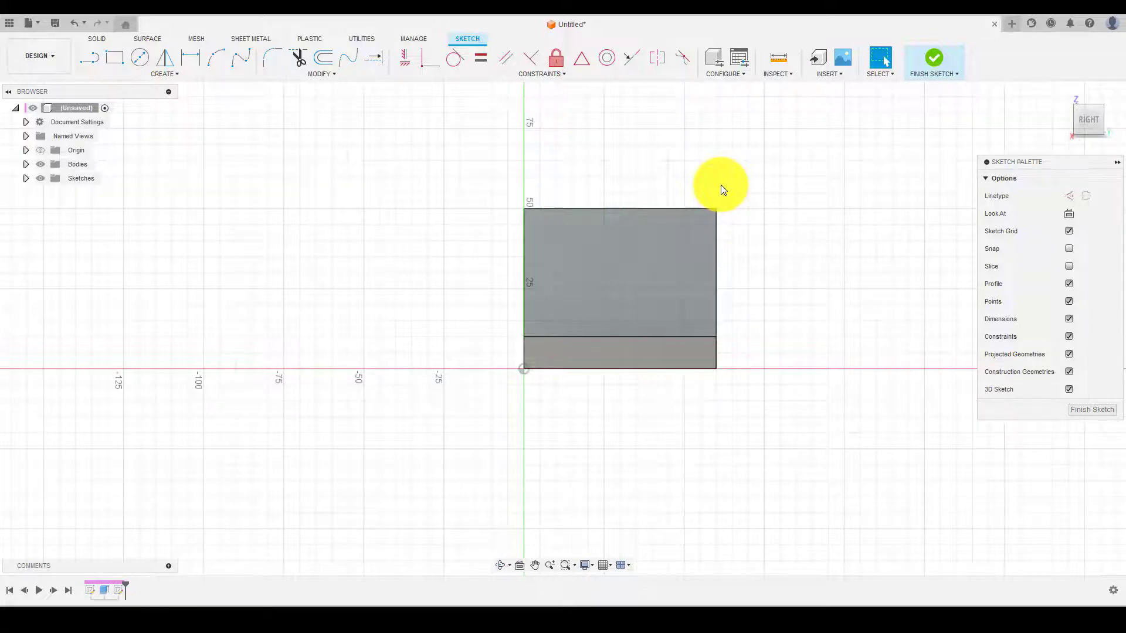
{"action": "scroll", "coordinate": [698, 202], "scroll_direction": "up", "scroll_amount": 1}
{"action": "scroll", "coordinate": [382, 336], "scroll_direction": "up", "scroll_amount": 1}
{"action": "scroll", "coordinate": [281, 350], "scroll_direction": "down", "scroll_amount": 1}
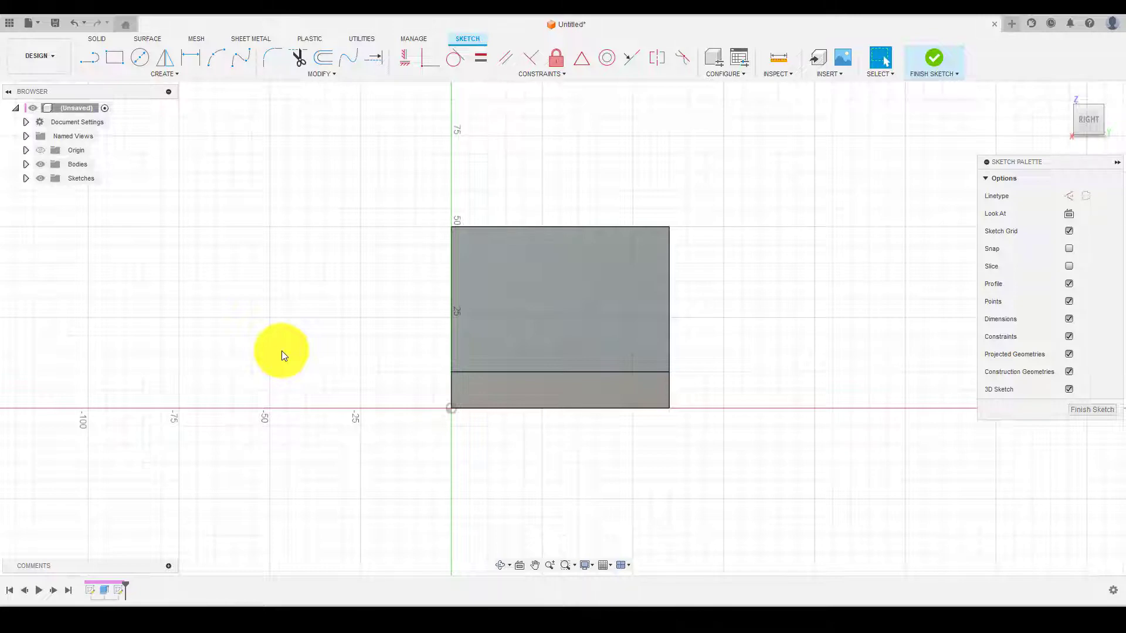
{"action": "scroll", "coordinate": [667, 195], "scroll_direction": "up", "scroll_amount": 1}
{"action": "scroll", "coordinate": [648, 215], "scroll_direction": "up", "scroll_amount": 1}
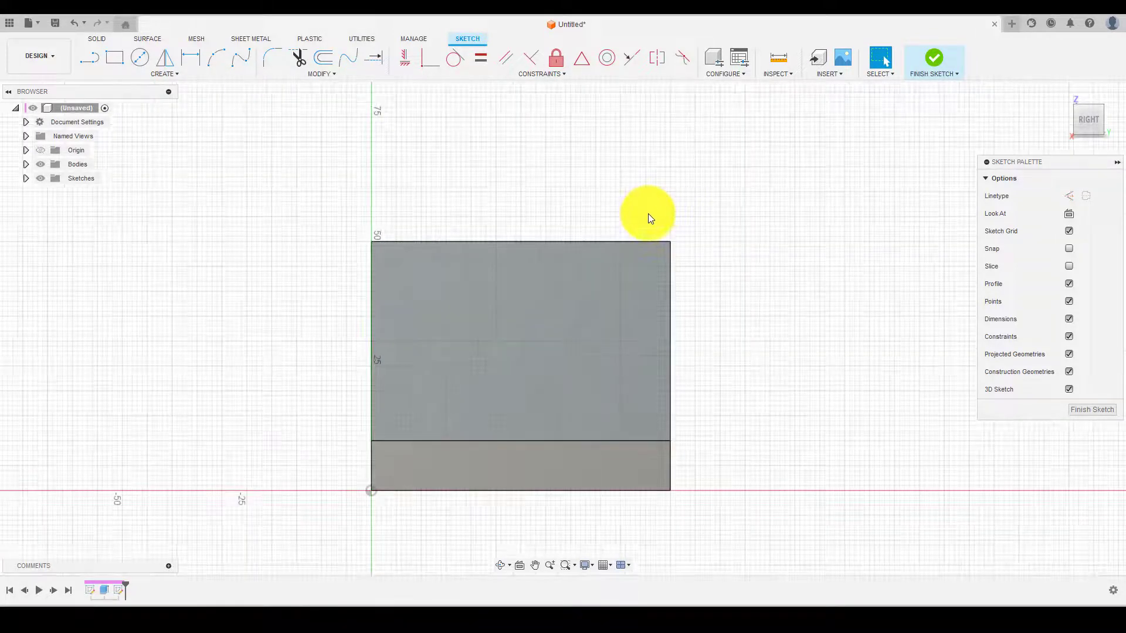
{"action": "key", "text": "l"}
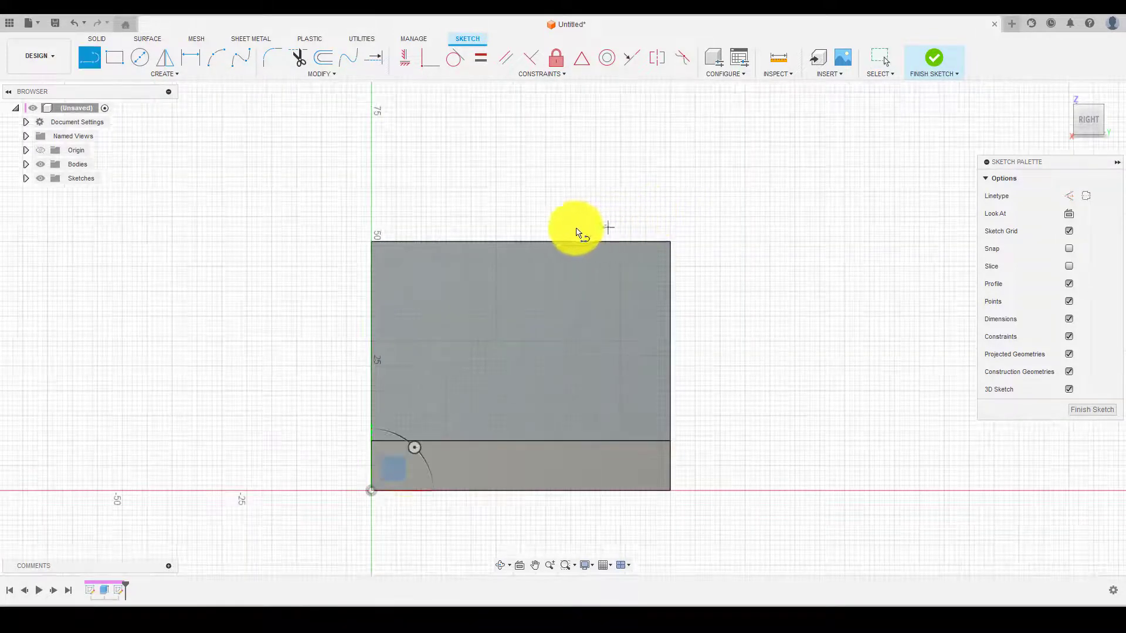
{"action": "left_click", "coordinate": [521, 241]}
{"action": "left_click", "coordinate": [521, 340]}
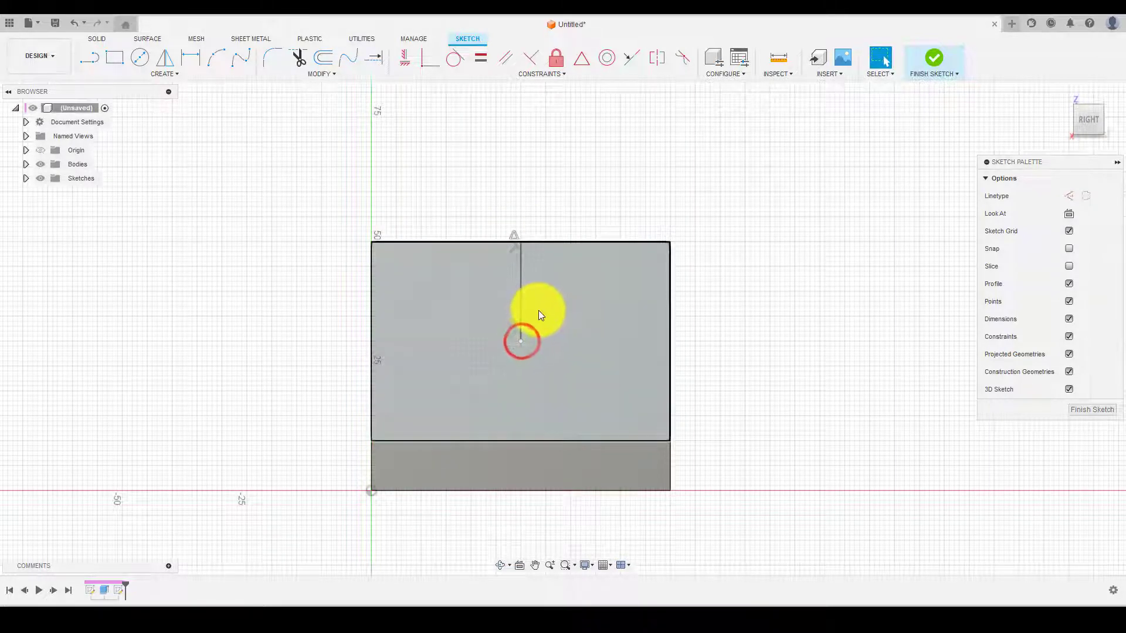
Dimension the vertical centre line on the upright's face as 20 mm long
{"action": "key", "text": "d"}
{"action": "left_click", "coordinate": [519, 292]}
{"action": "left_click", "coordinate": [751, 308]}
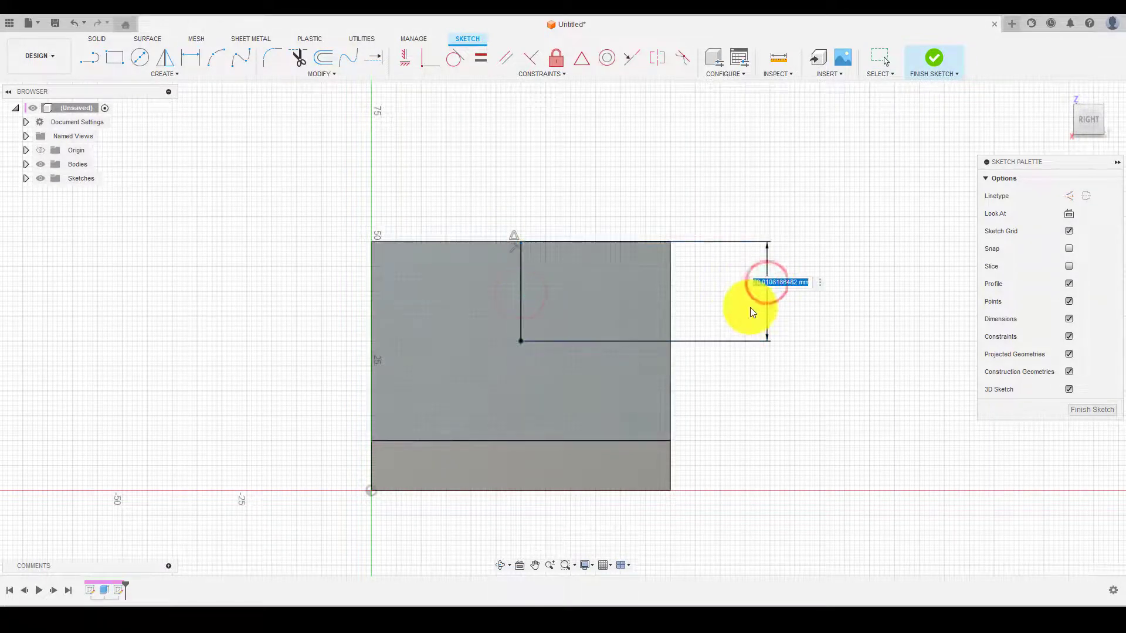
{"action": "type", "text": "20"}
{"action": "key", "text": "Return"}
{"action": "key", "text": "Escape"}
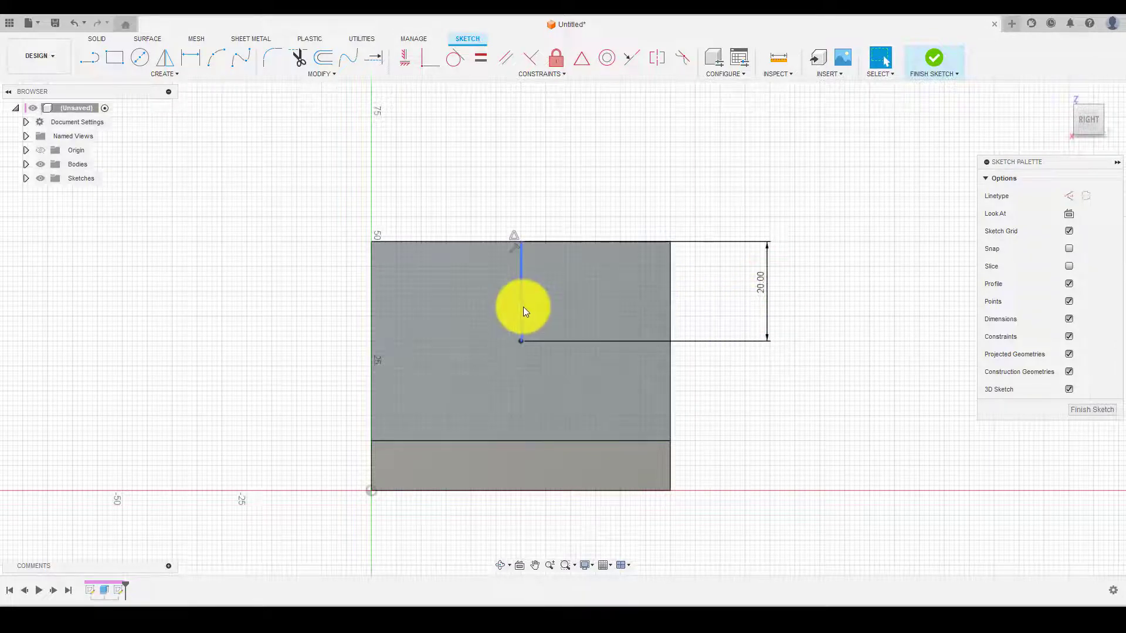
Offset the vertical centre line on the upright's face by 15 mm to both sides
{"action": "left_click", "coordinate": [522, 305]}
{"action": "key", "text": "o"}
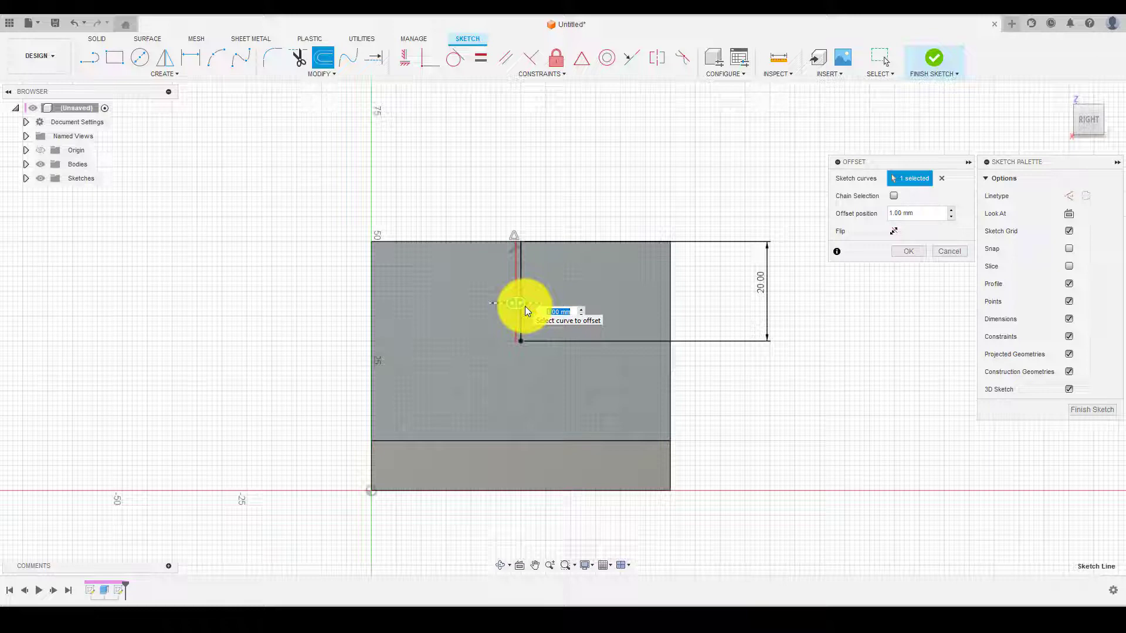
{"action": "type", "text": "15"}
{"action": "key", "text": "Return"}
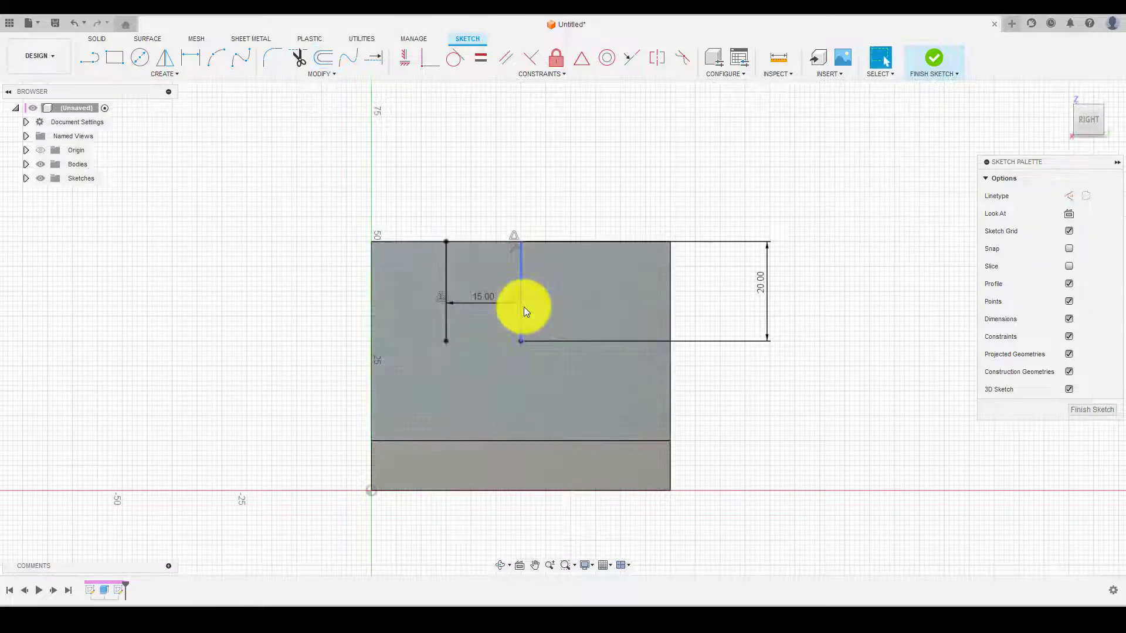
{"action": "left_click", "coordinate": [523, 308]}
{"action": "type", "text": "o15"}
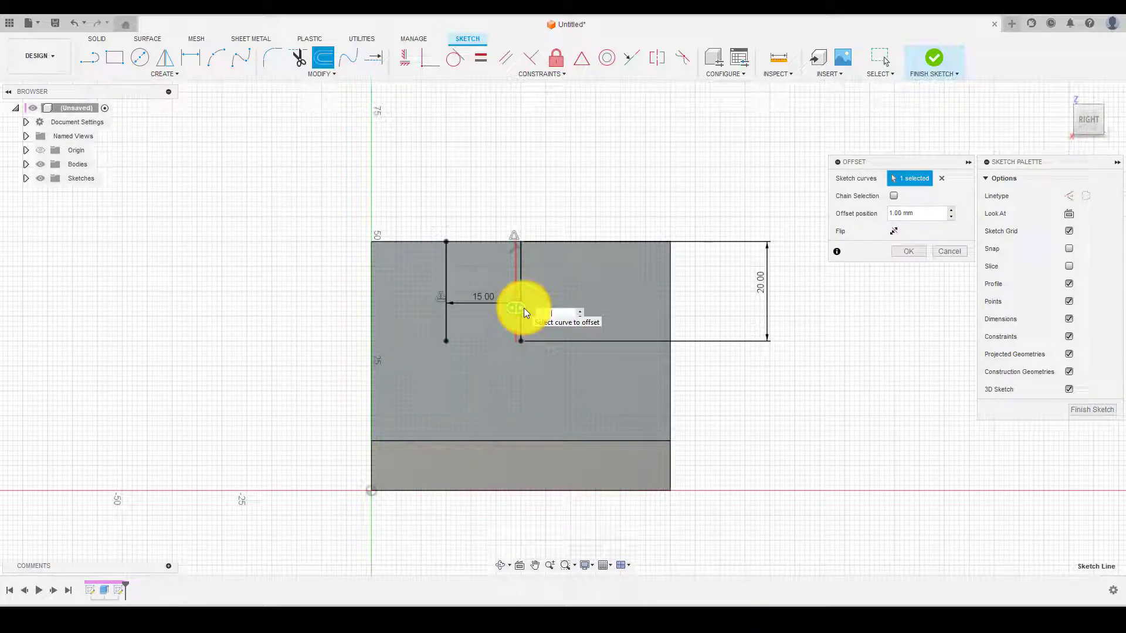
{"action": "key", "text": "Return"}
Draw a horizontal line joining the lower ends of the two offset lines to close the rectangular notch profile
{"action": "scroll", "coordinate": [524, 307], "scroll_direction": "up", "scroll_amount": 1}
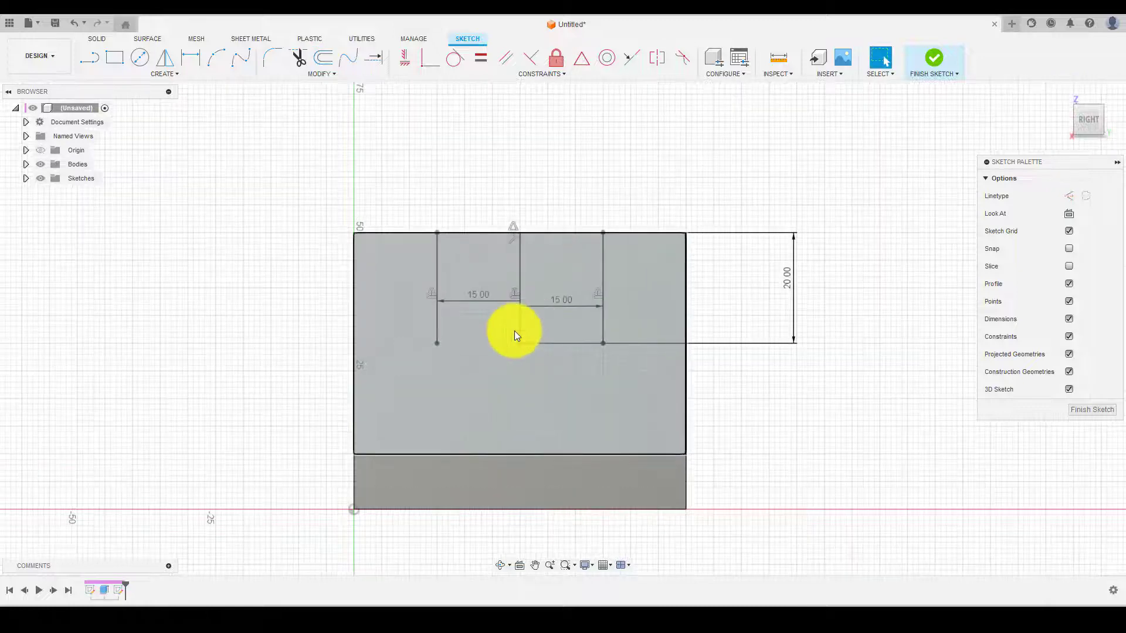
{"action": "left_click", "coordinate": [438, 341]}
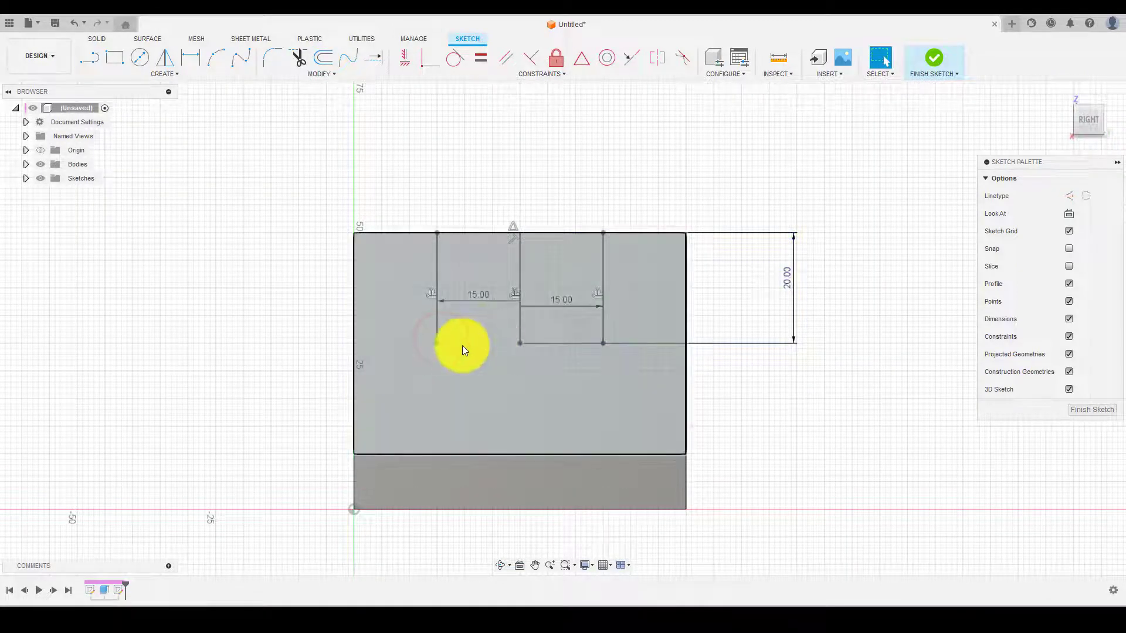
{"action": "key", "text": "l"}
{"action": "left_click", "coordinate": [436, 344]}
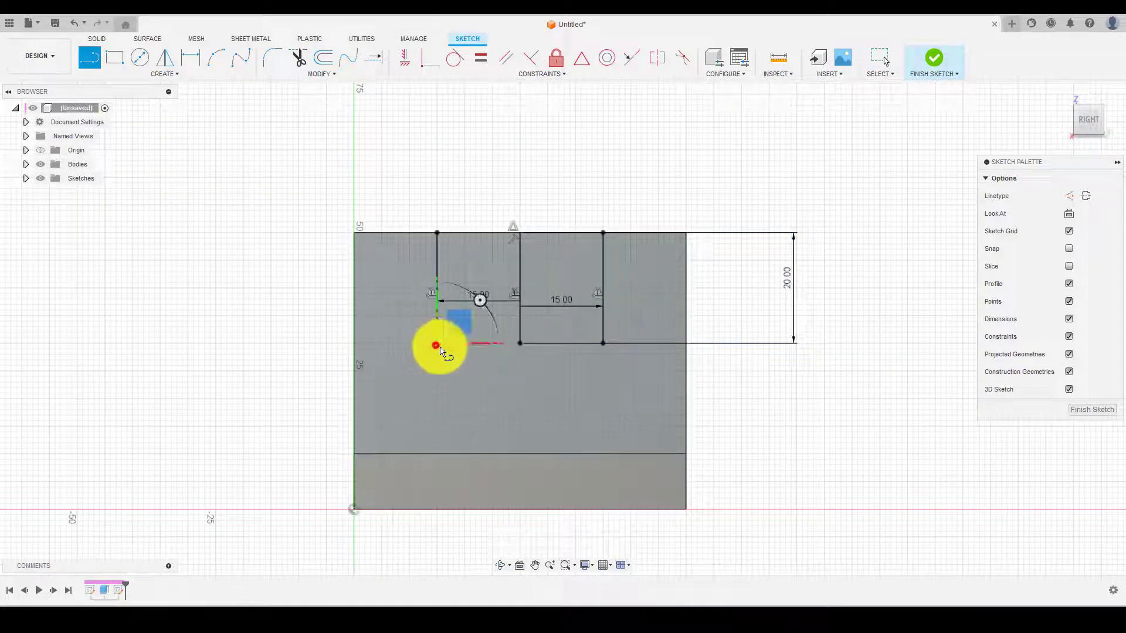
{"action": "left_click", "coordinate": [600, 344]}
{"action": "key", "text": "Escape"}
Extrude both notch rectangles -95 mm as a cut through both uprights
{"action": "scroll", "coordinate": [700, 311], "scroll_direction": "down", "scroll_amount": 2}
{"action": "middle_click_drag", "start_coordinate": [700, 308], "coordinate": [652, 316], "text": "shift"}
{"action": "left_click", "coordinate": [635, 308]}
{"action": "scroll", "coordinate": [621, 305], "scroll_direction": "up", "scroll_amount": 2}
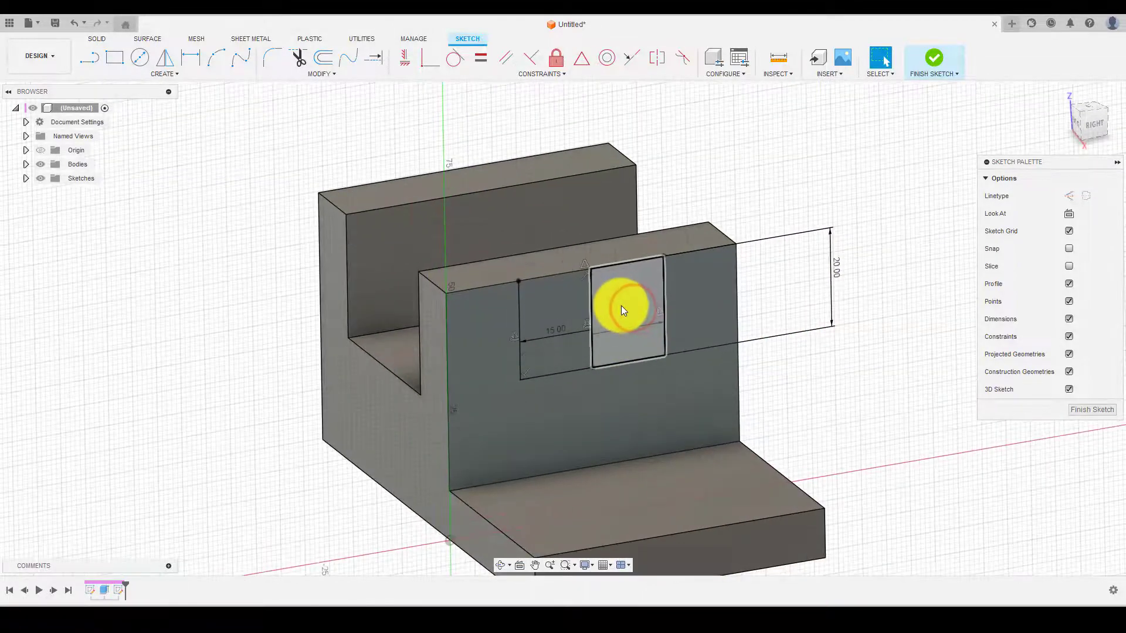
{"action": "key", "text": "e"}
{"action": "left_click", "coordinate": [622, 320]}
{"action": "left_click", "coordinate": [564, 324]}
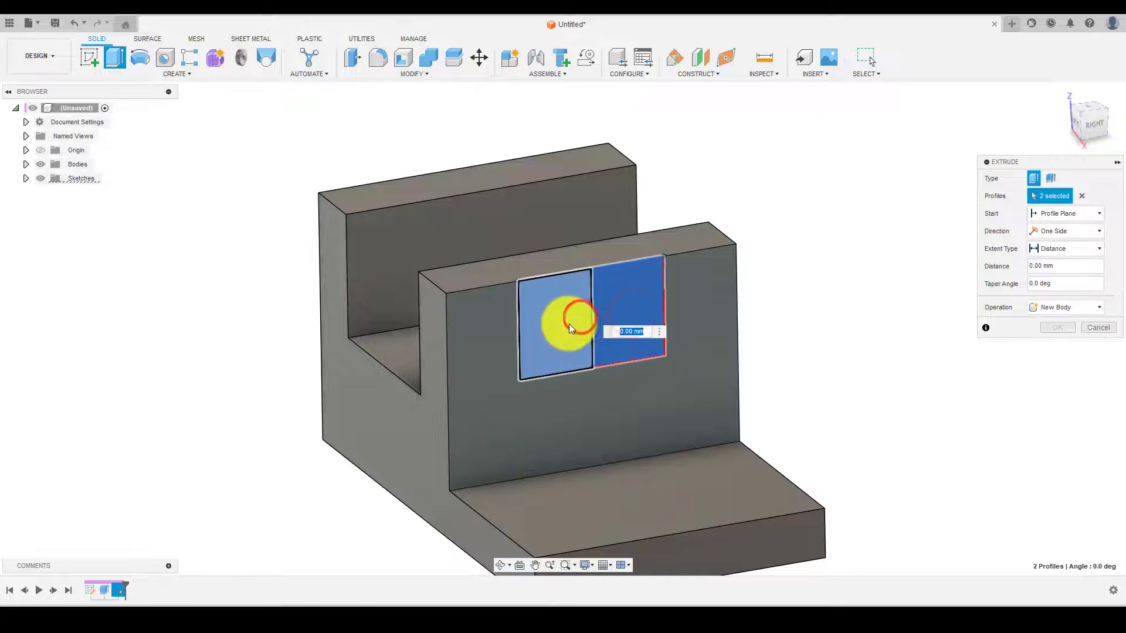
{"action": "left_click_drag", "start_coordinate": [521, 306], "coordinate": [402, 234]}
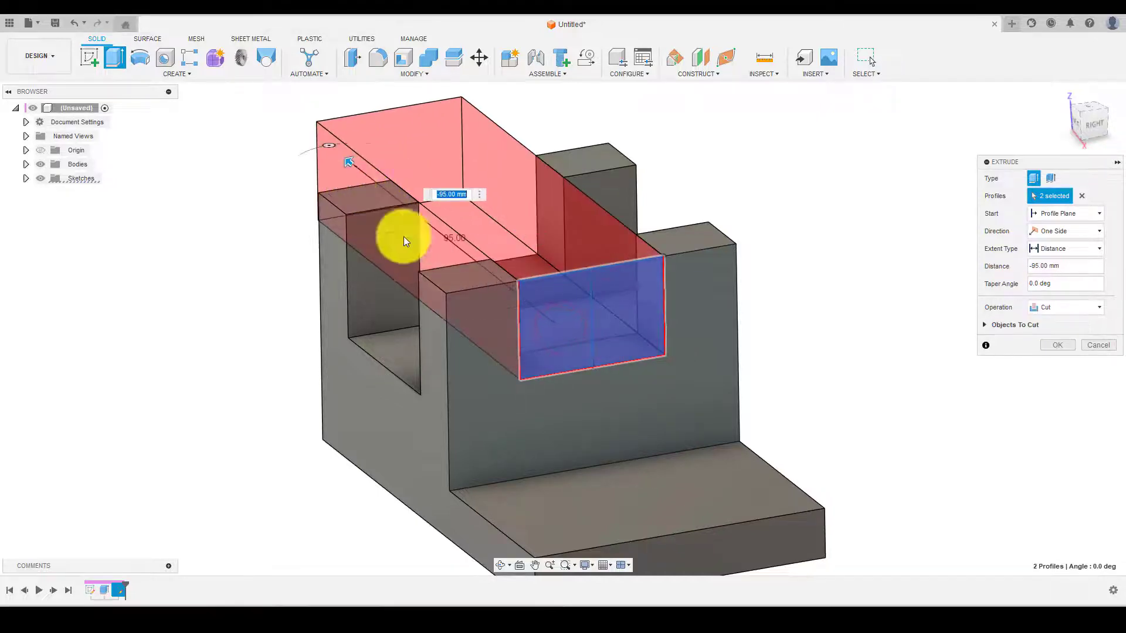
{"action": "middle_click_drag", "start_coordinate": [402, 234], "coordinate": [502, 306], "text": "shift"}
{"action": "key", "text": "Return"}
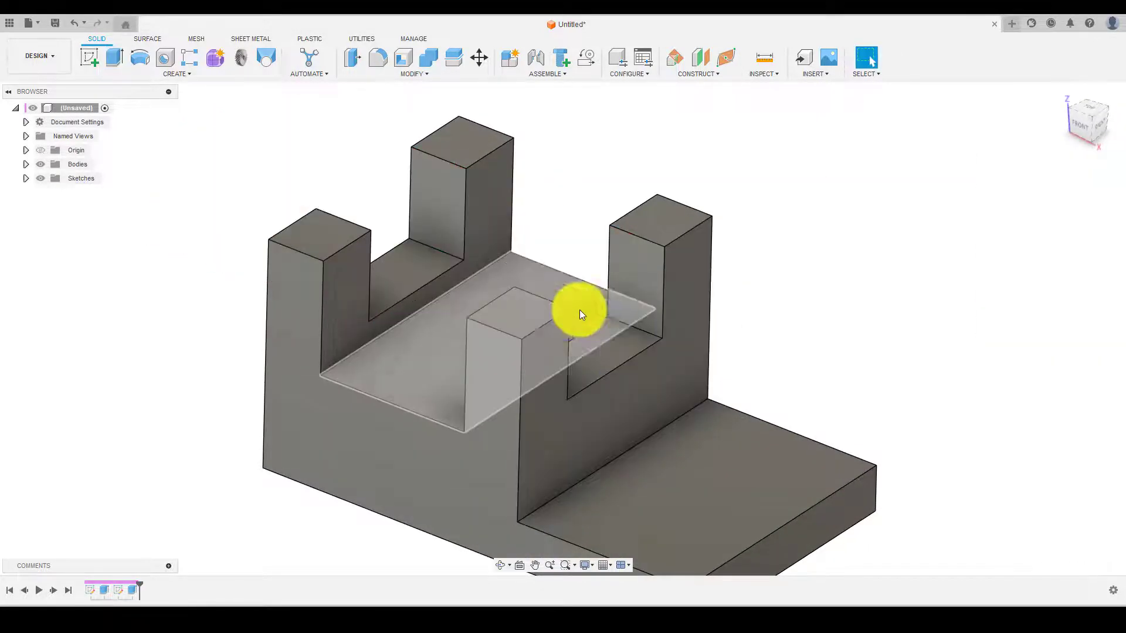
Turn on component color cycling for the bracket
{"action": "scroll", "coordinate": [579, 310], "scroll_direction": "down", "scroll_amount": 3}
{"action": "middle_click_drag", "start_coordinate": [714, 267], "coordinate": [690, 287], "text": "shift"}
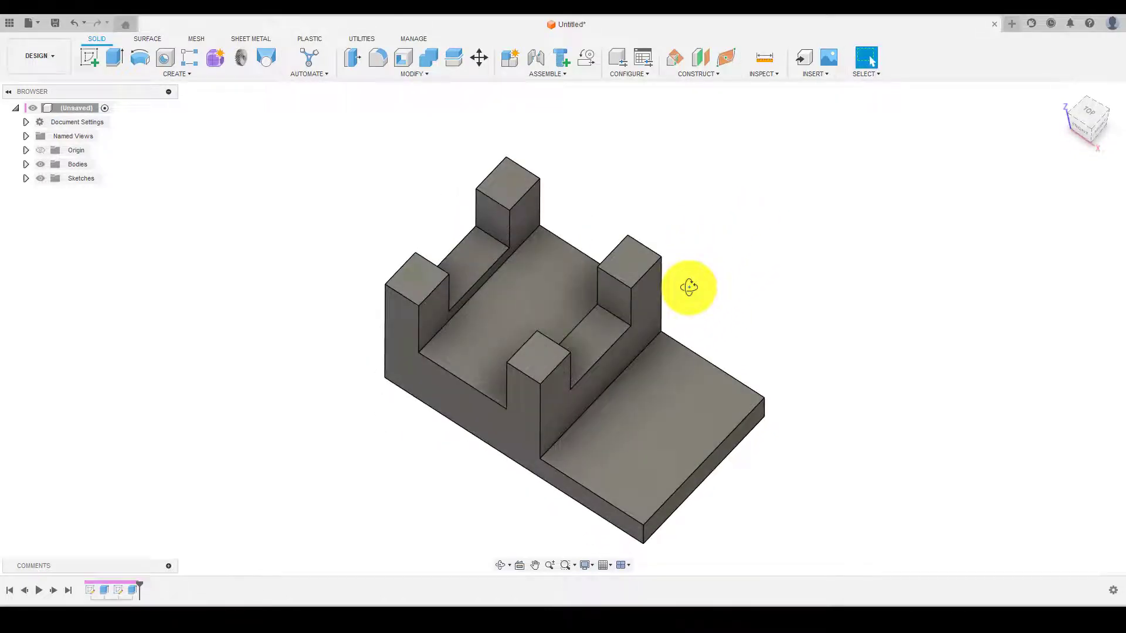
{"action": "key", "text": "shift+n"}
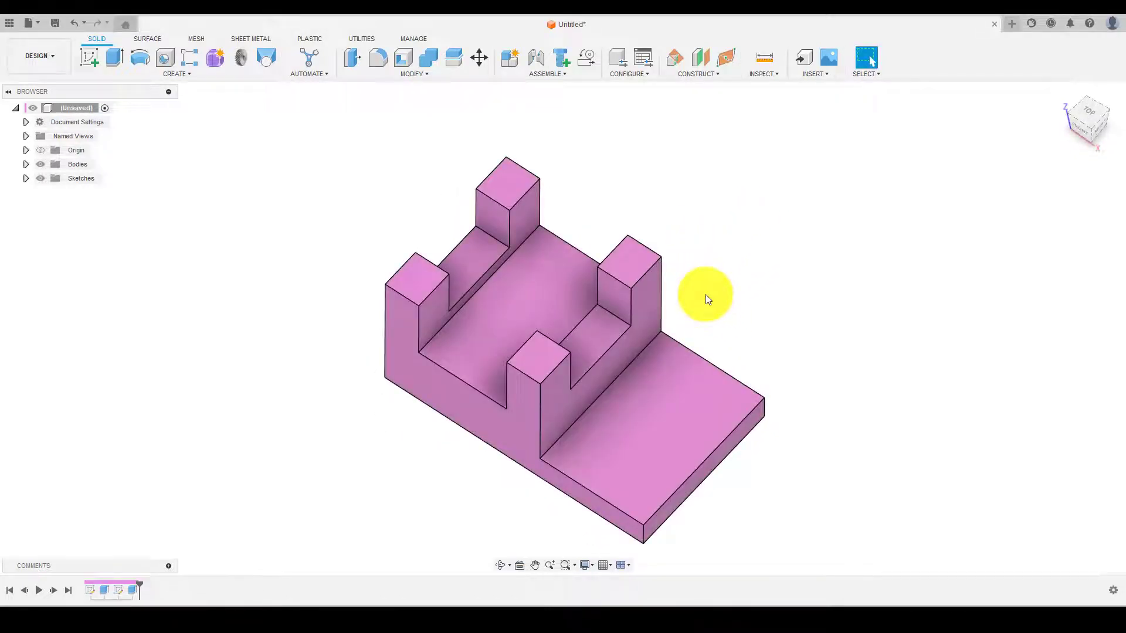
Start a sketch on the low base plate's upper face and draw a 30 mm line along its outer edge from the front corner to the midpoint
{"action": "left_click", "coordinate": [669, 407]}
{"action": "left_click", "coordinate": [88, 58]}
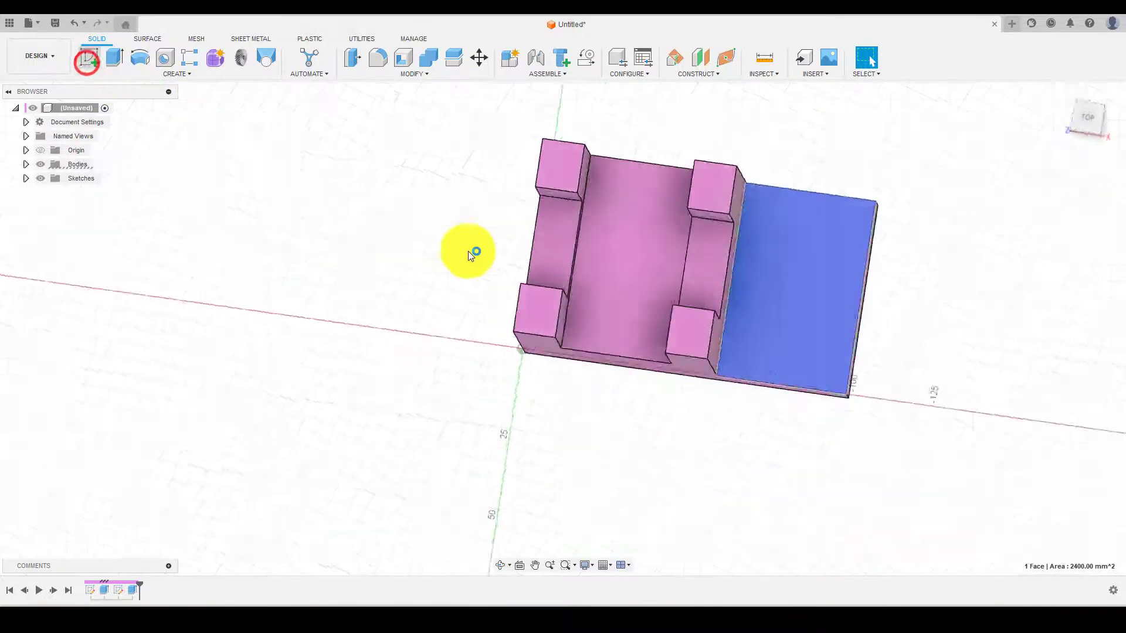
{"action": "key", "text": "l"}
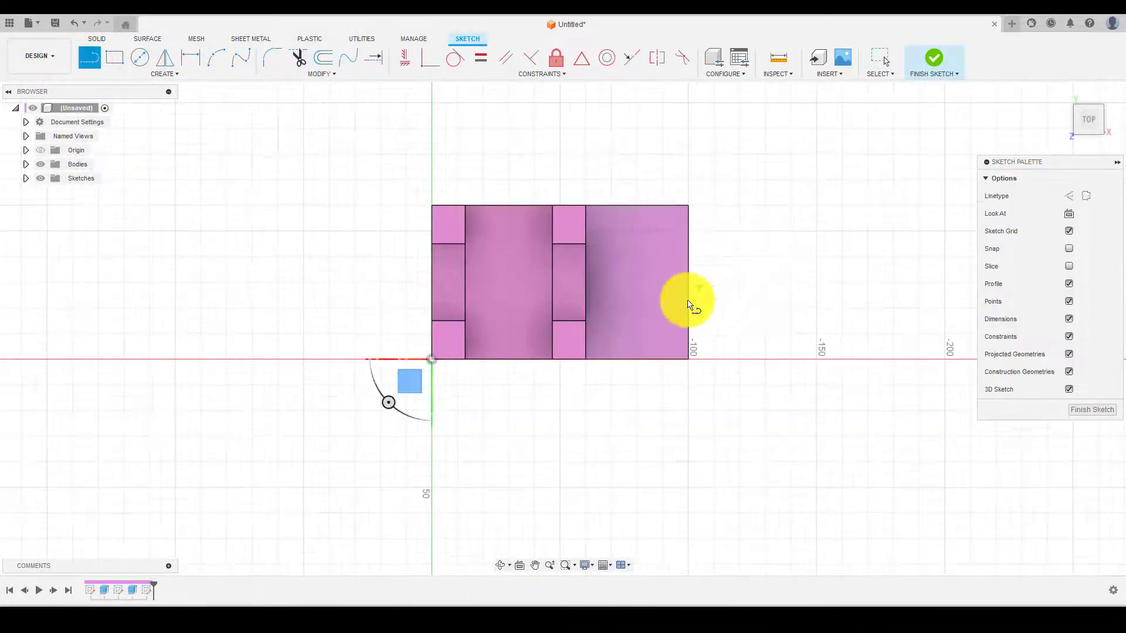
{"action": "left_click", "coordinate": [690, 359]}
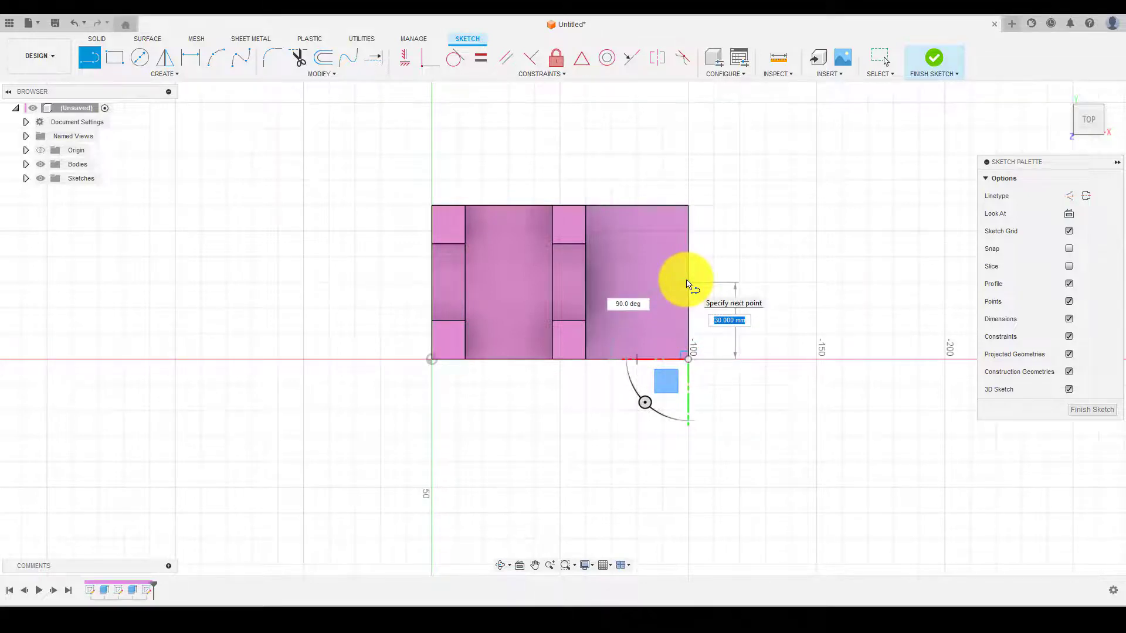
{"action": "key", "text": "Escape"}
Try to dimension the line on the base plate's outer edge
{"action": "scroll", "coordinate": [769, 203], "scroll_direction": "down", "scroll_amount": 2}
{"action": "scroll", "coordinate": [735, 233], "scroll_direction": "up", "scroll_amount": 2}
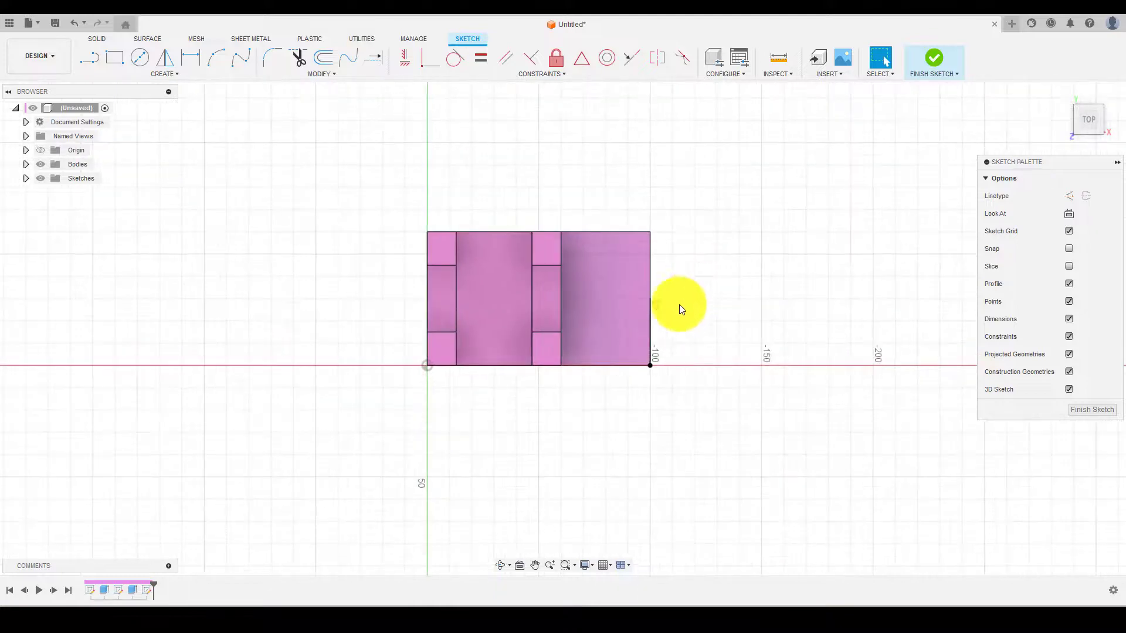
{"action": "scroll", "coordinate": [679, 304], "scroll_direction": "up", "scroll_amount": 2}
{"action": "key", "text": "d"}
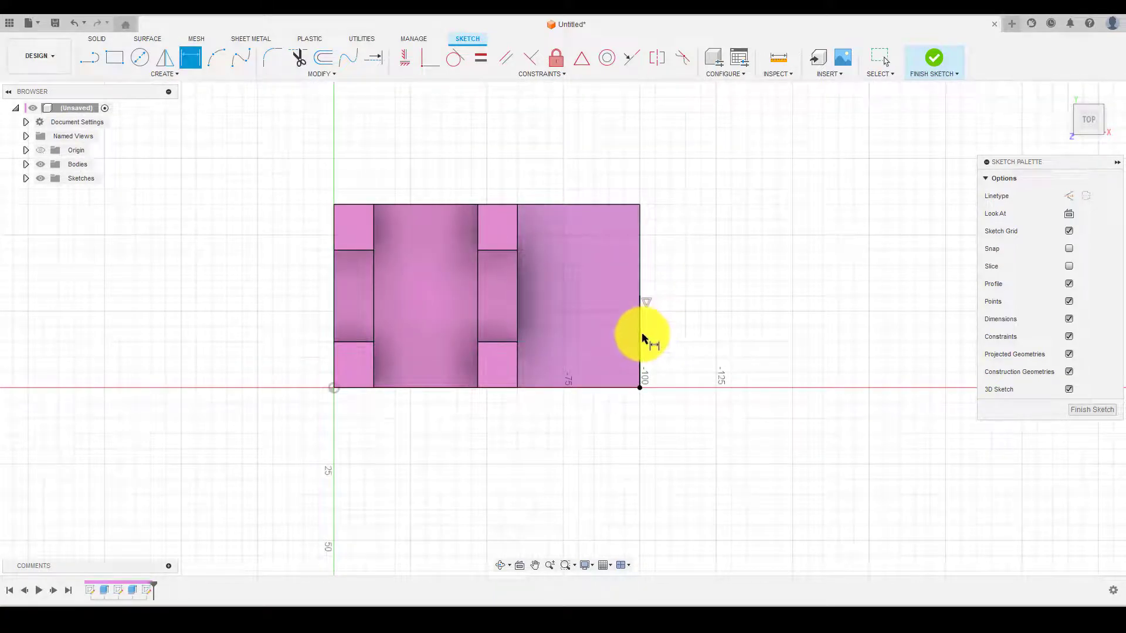
{"action": "left_click", "coordinate": [640, 334]}
{"action": "left_click", "coordinate": [702, 337]}
{"action": "key", "text": "Escape"}
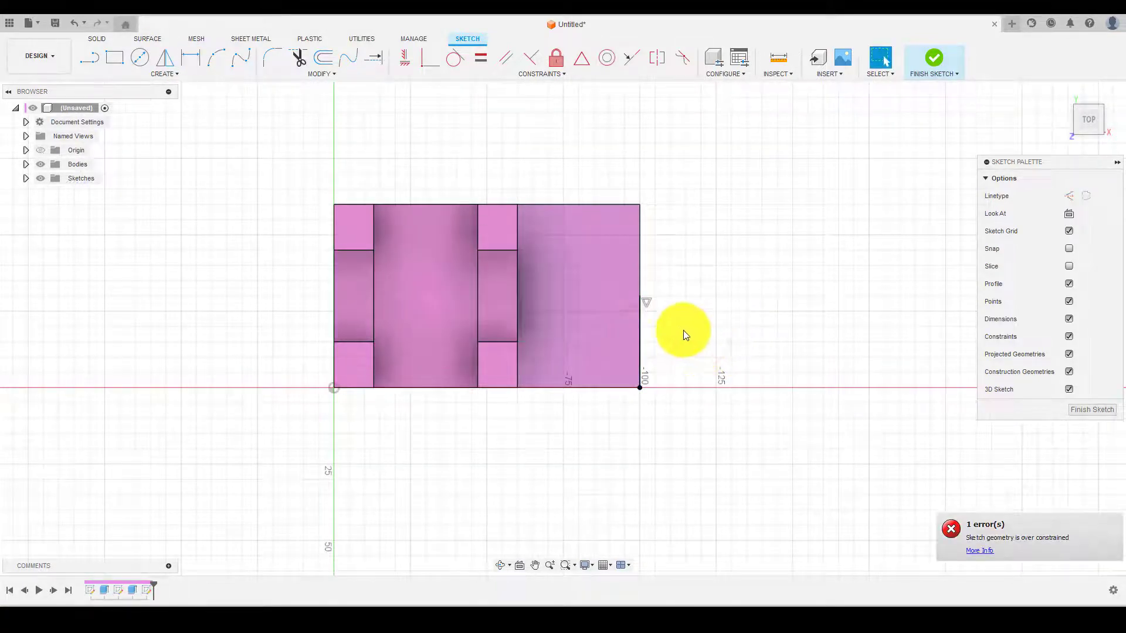
Draw a circle centred on the midpoint of the base plate's outer edge, passing through the edge's corner
{"action": "scroll", "coordinate": [683, 332], "scroll_direction": "up", "scroll_amount": 2}
{"action": "key", "text": "c"}
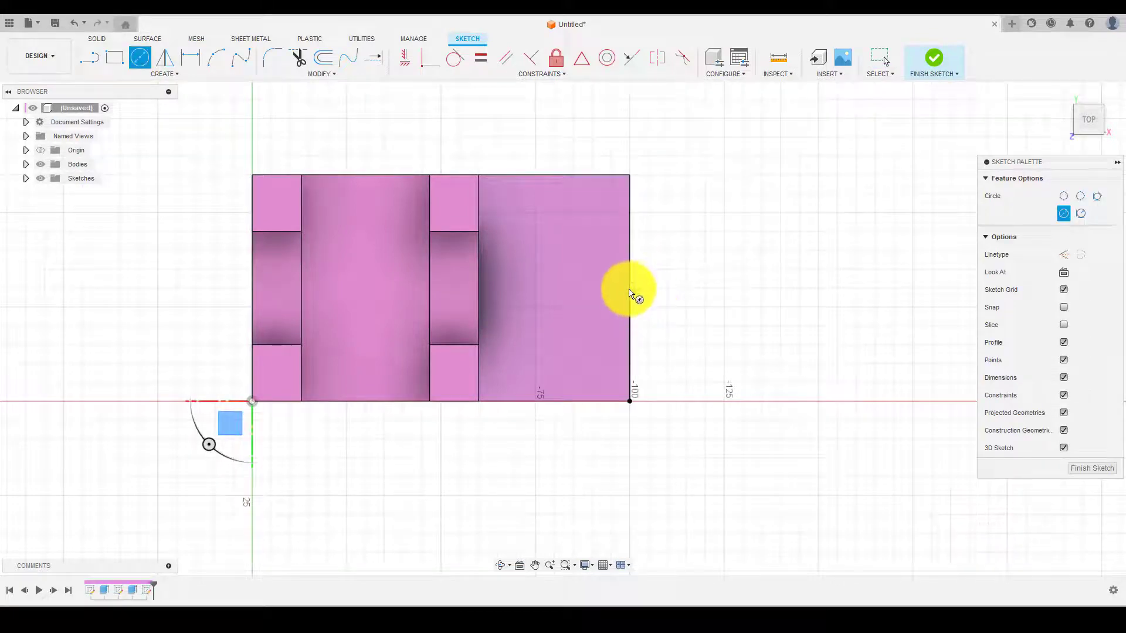
{"action": "left_click", "coordinate": [630, 288]}
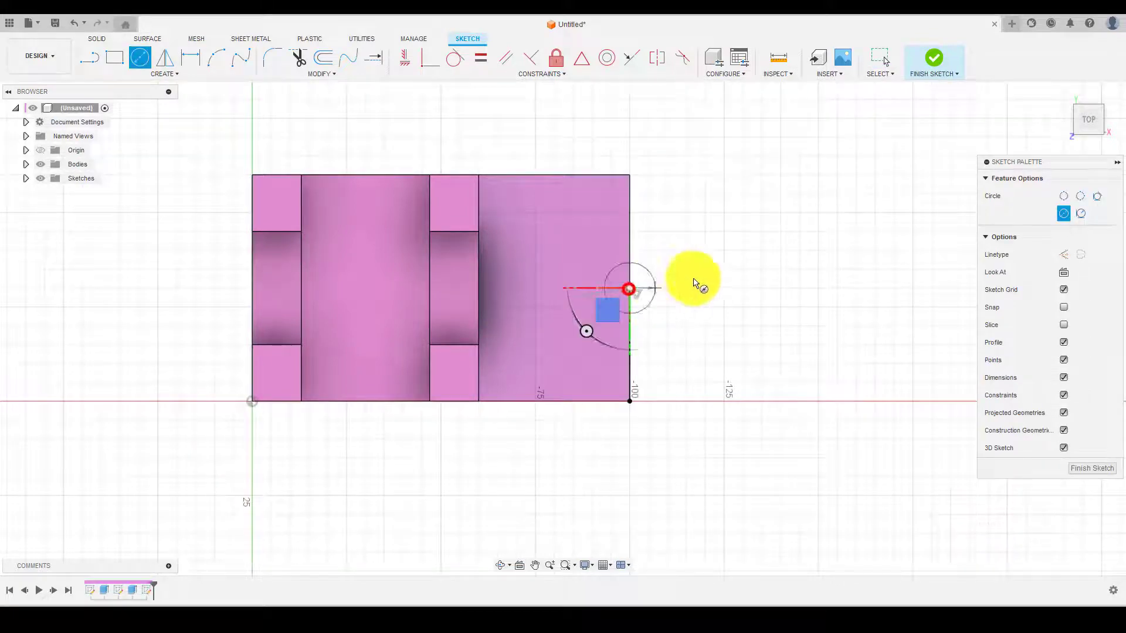
{"action": "left_click", "coordinate": [631, 403]}
Extrude the half circle outside the base plate -10 mm and join it to the body as a rounded end
{"action": "scroll", "coordinate": [615, 416], "scroll_direction": "down", "scroll_amount": 2}
{"action": "mouse_move", "coordinate": [614, 415]}
{"action": "middle_mouse_down", "text": "shift"}
{"action": "mouse_move", "coordinate": [694, 405]}
{"action": "mouse_move", "coordinate": [661, 380]}
{"action": "middle_mouse_up", "text": "shift"}
{"action": "left_click", "coordinate": [641, 379]}
{"action": "scroll", "coordinate": [646, 405], "scroll_direction": "up", "scroll_amount": 2}
{"action": "key", "text": "e"}
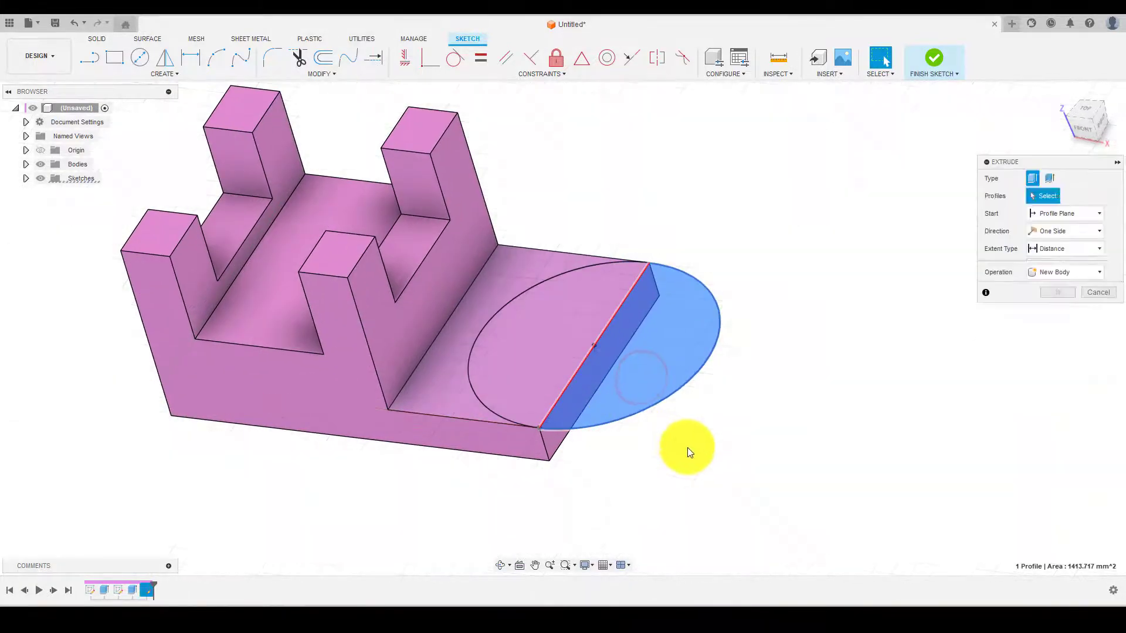
{"action": "middle_click_drag", "start_coordinate": [656, 448], "coordinate": [722, 375], "text": "shift"}
{"action": "left_click", "coordinate": [553, 285]}
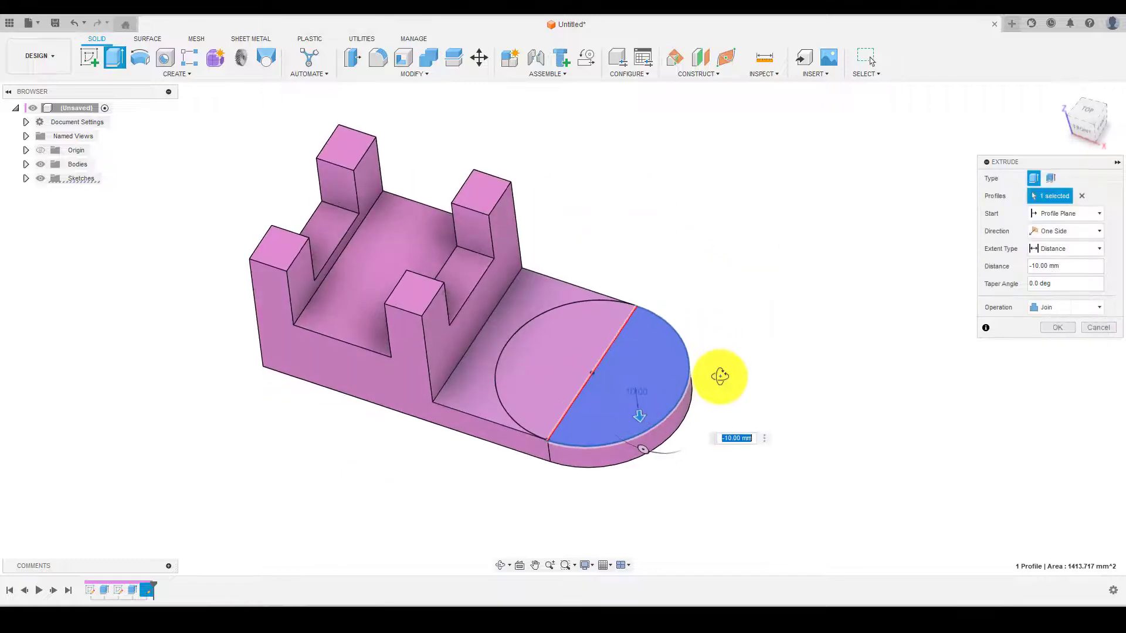
{"action": "key", "text": "Return"}
Start a sketch on the rounded plate's upper face and draw a 22 mm diameter circle concentric with the rounded end
{"action": "left_click", "coordinate": [606, 331]}
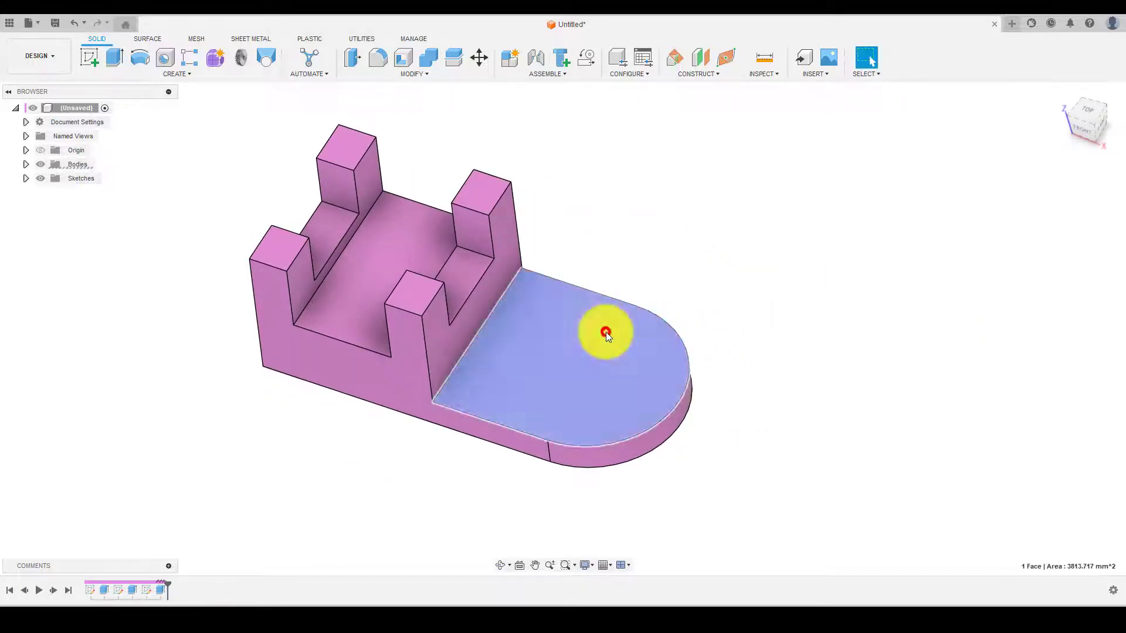
{"action": "left_click", "coordinate": [87, 58]}
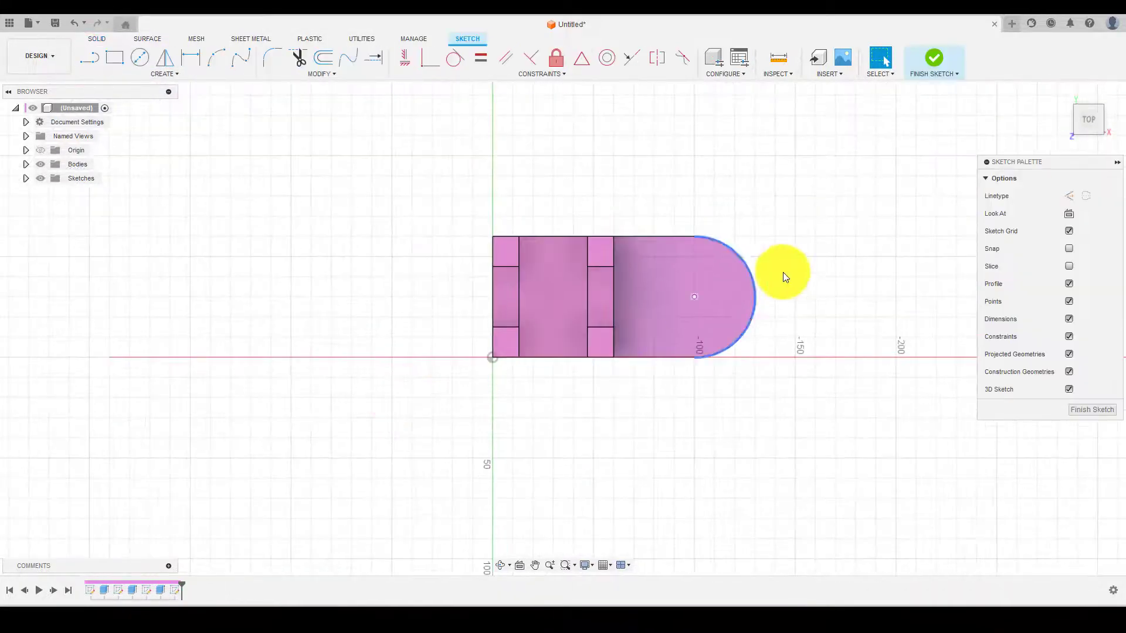
{"action": "key", "text": "c"}
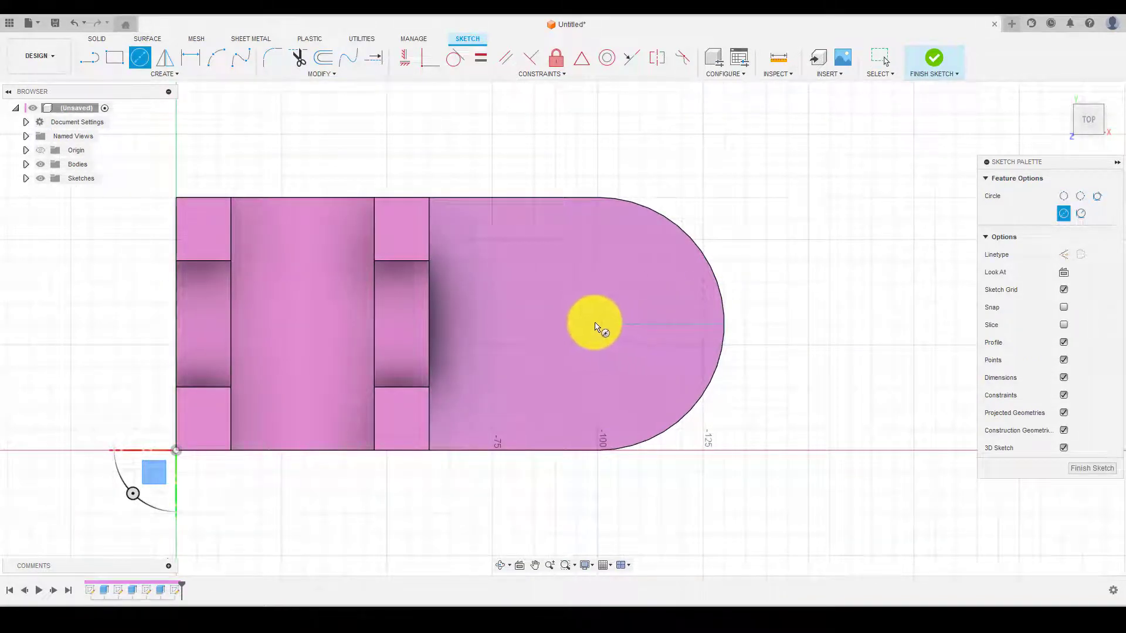
{"action": "left_click", "coordinate": [597, 323]}
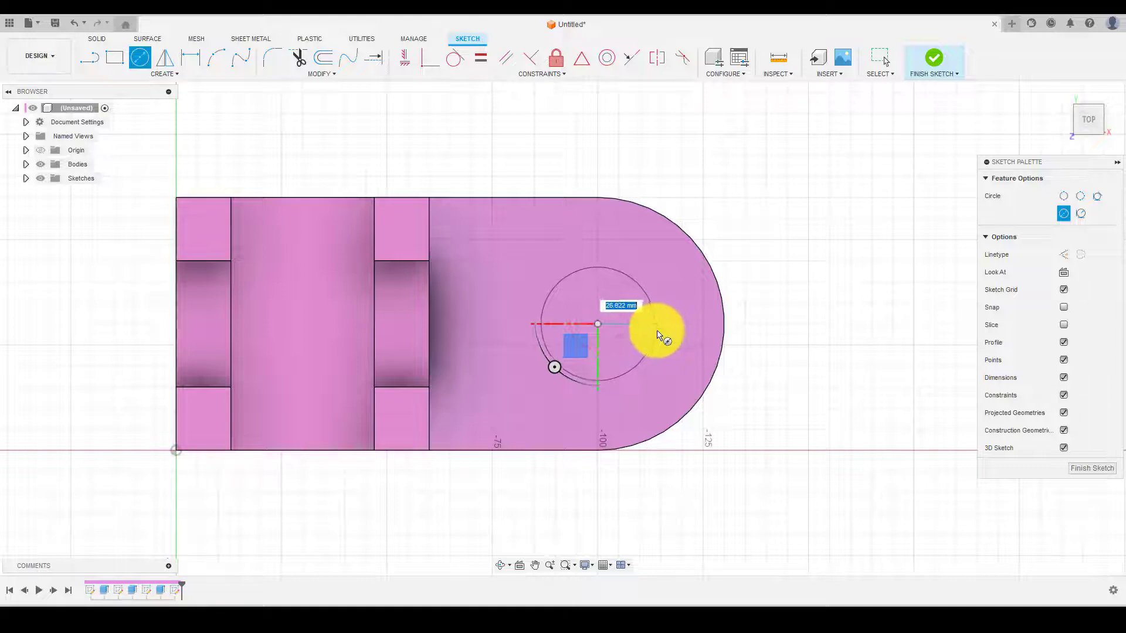
{"action": "type", "text": "22"}
{"action": "key", "text": "Return"}
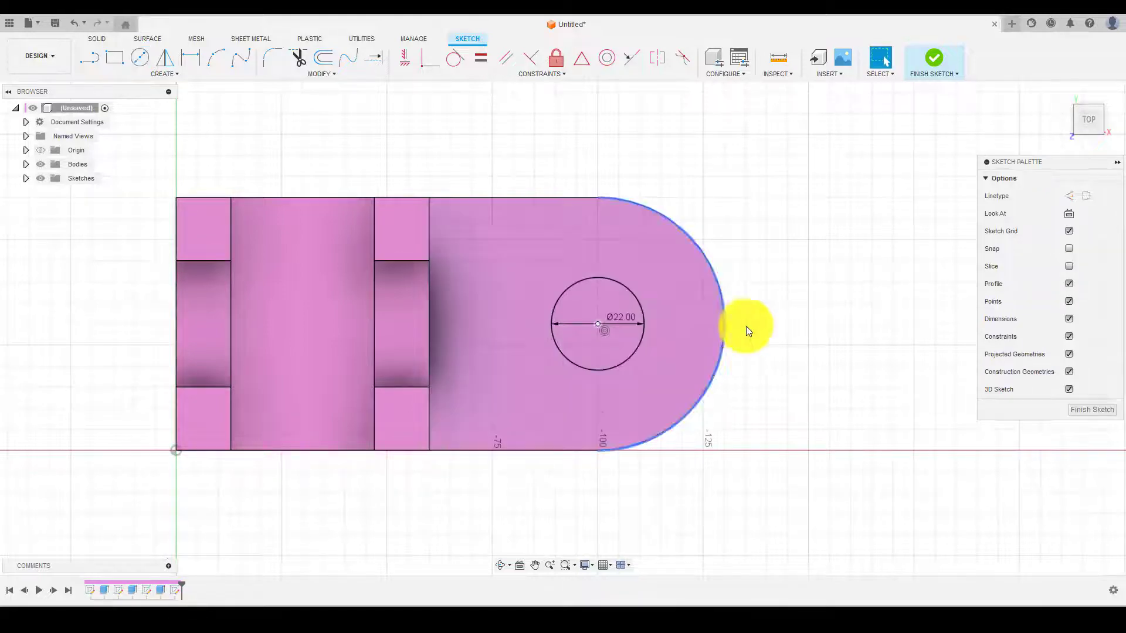
Extrude the 22 mm circle -30 mm as a cut to make a through hole in the rounded plate
{"action": "key", "text": "e"}
{"action": "left_click", "coordinate": [624, 352]}
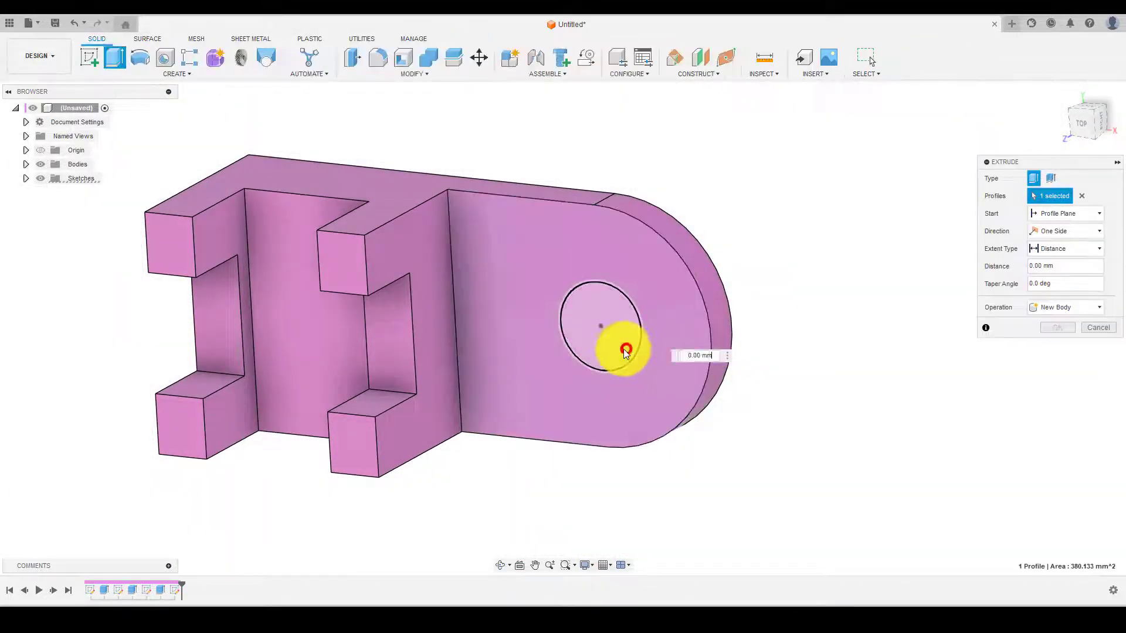
{"action": "left_click_drag", "start_coordinate": [602, 322], "coordinate": [658, 291]}
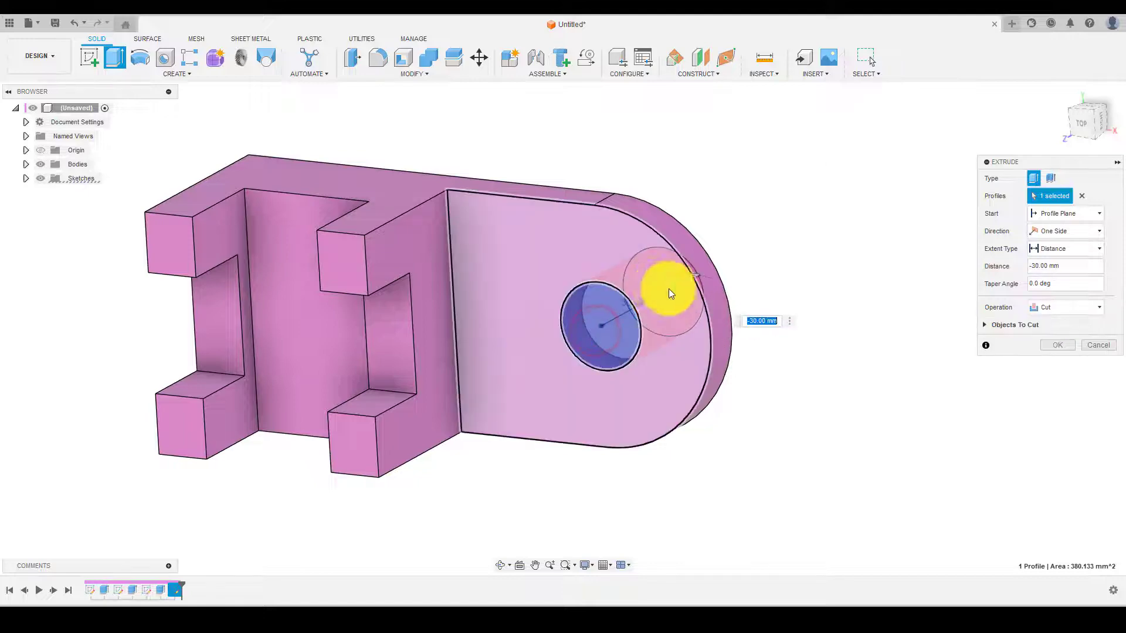
{"action": "key", "text": "Return"}
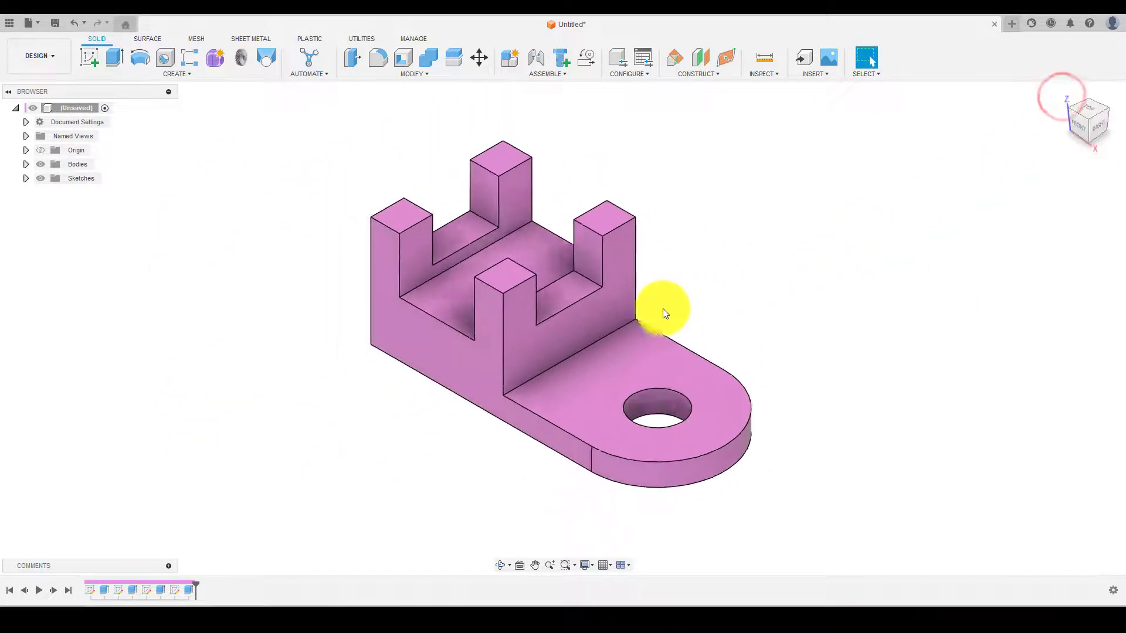
{"action": "mouse_move", "coordinate": [711, 289]}
{"action": "middle_mouse_down", "text": "shift"}
{"action": "mouse_move", "coordinate": [773, 254]}
{"action": "mouse_move", "coordinate": [708, 301]}
{"action": "middle_mouse_up", "text": "shift"}
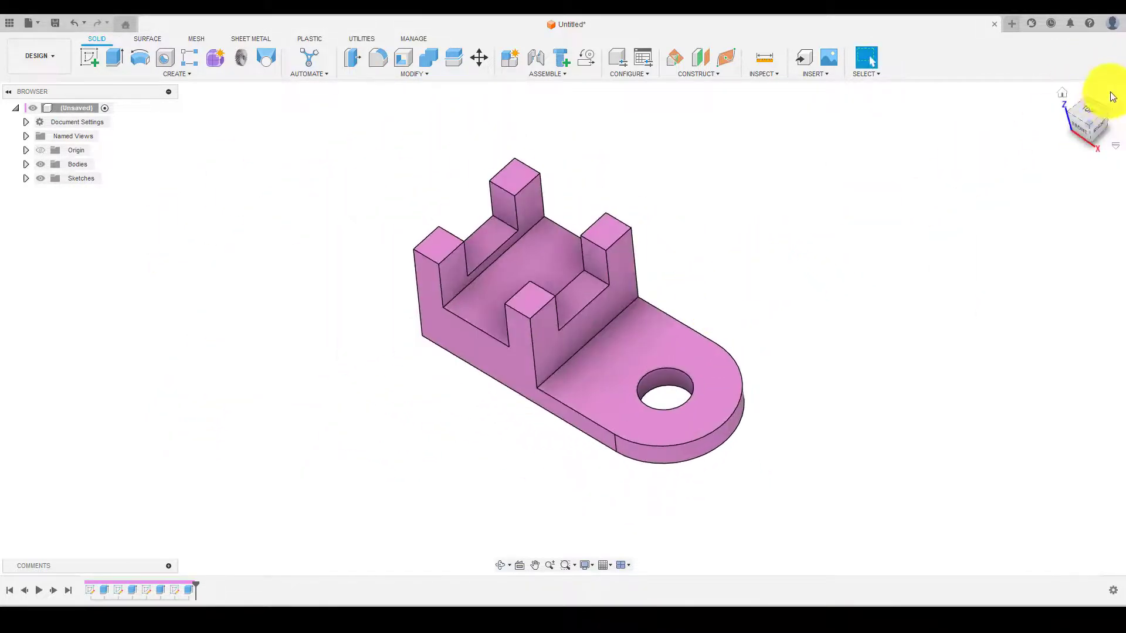
{"action": "left_click", "coordinate": [1062, 94]}
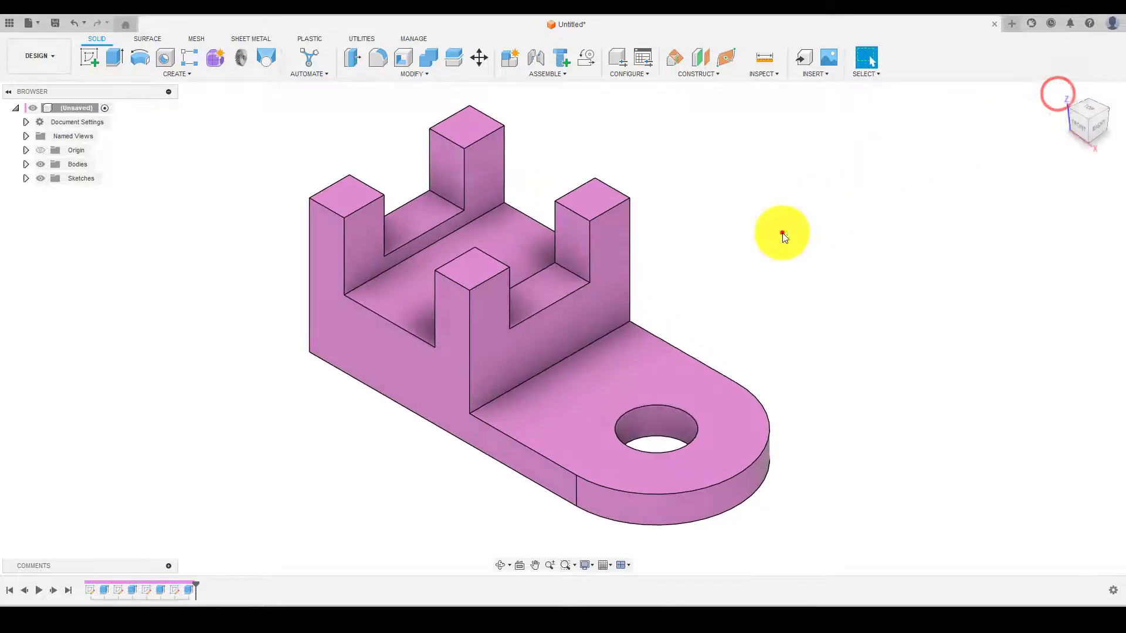
{"action": "left_click", "coordinate": [783, 233]}
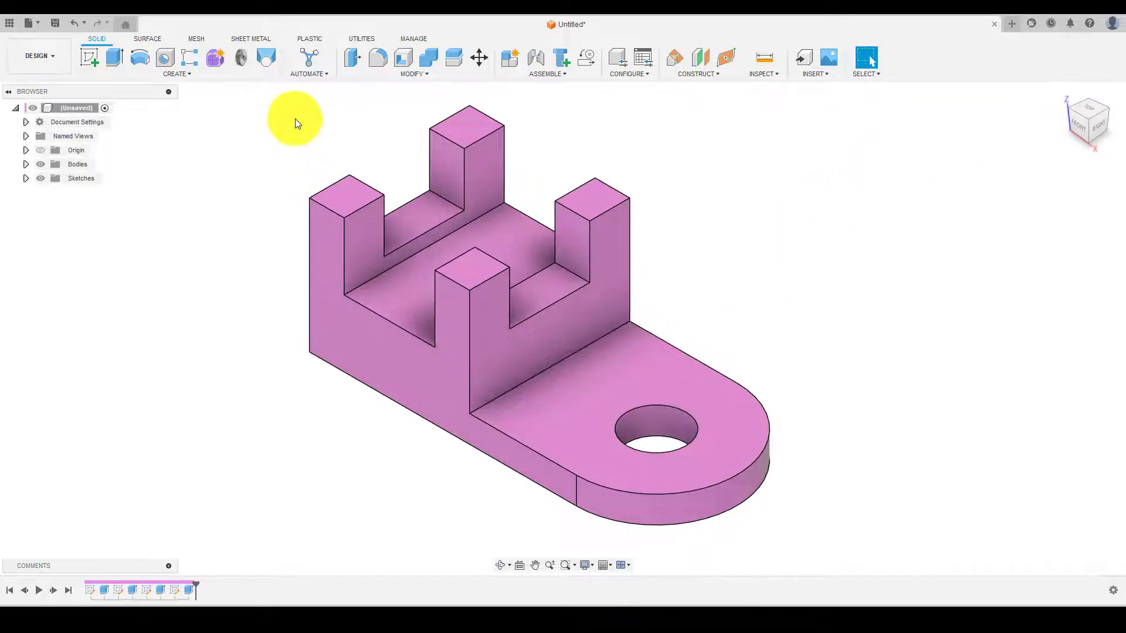
{"action": "left_click", "coordinate": [158, 82]}
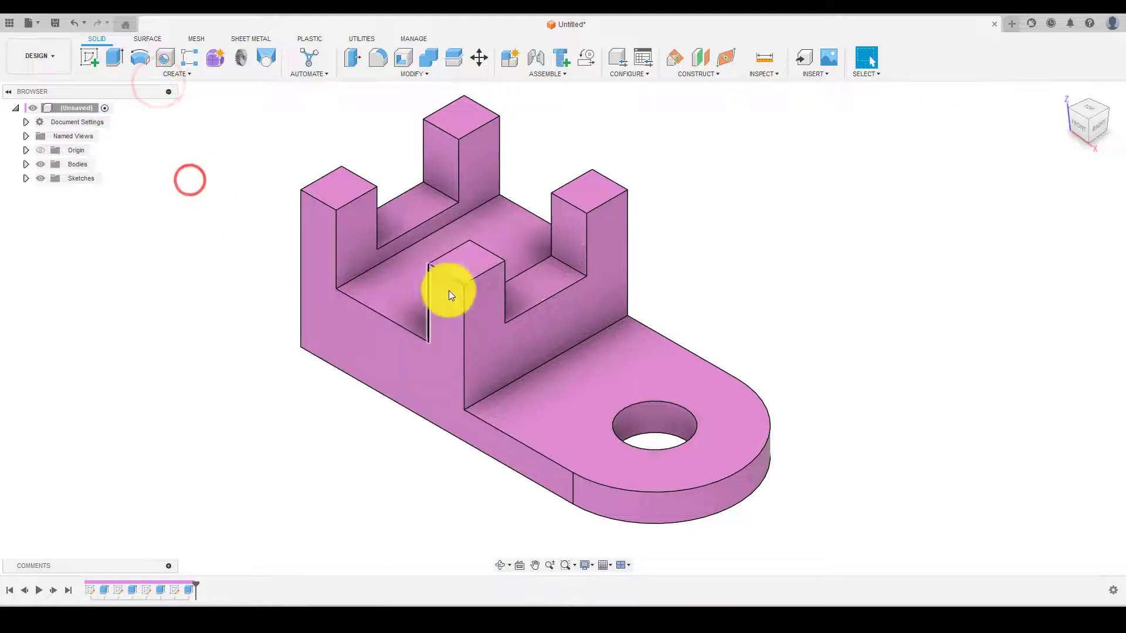
{"action": "middle_click_drag", "start_coordinate": [449, 291], "coordinate": [667, 267], "text": "shift"}
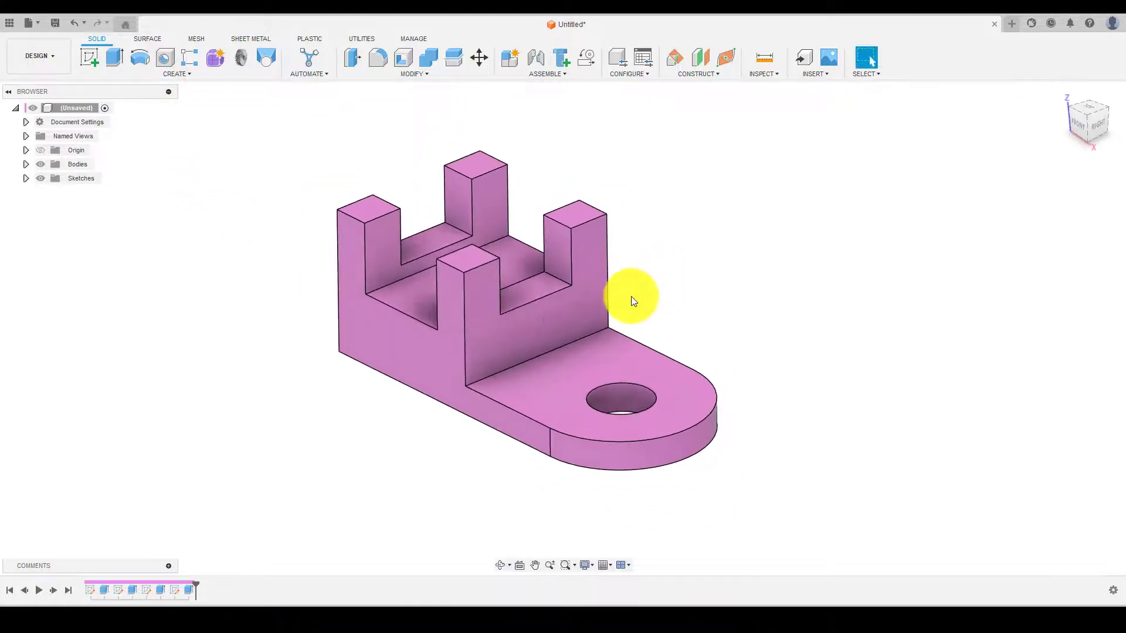
Fillet the inner edge where the upright's outer face meets the base plate with a 10 mm constant radius
{"action": "key", "text": "f"}
{"action": "key", "text": "Escape"}
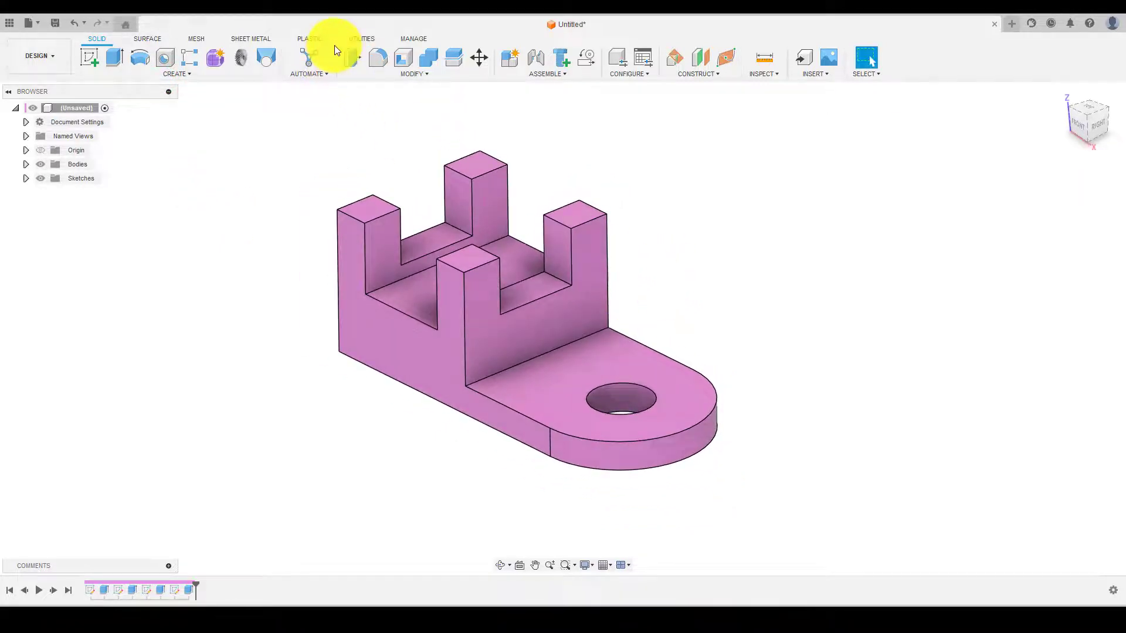
{"action": "left_click", "coordinate": [375, 57]}
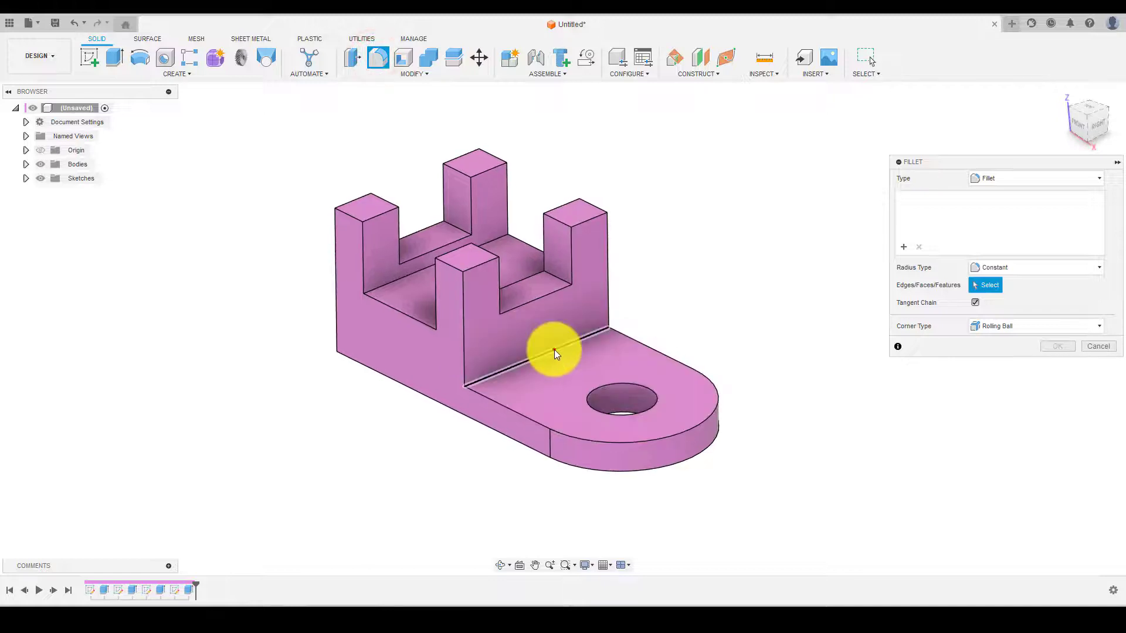
{"action": "left_click", "coordinate": [554, 350]}
{"action": "type", "text": "10"}
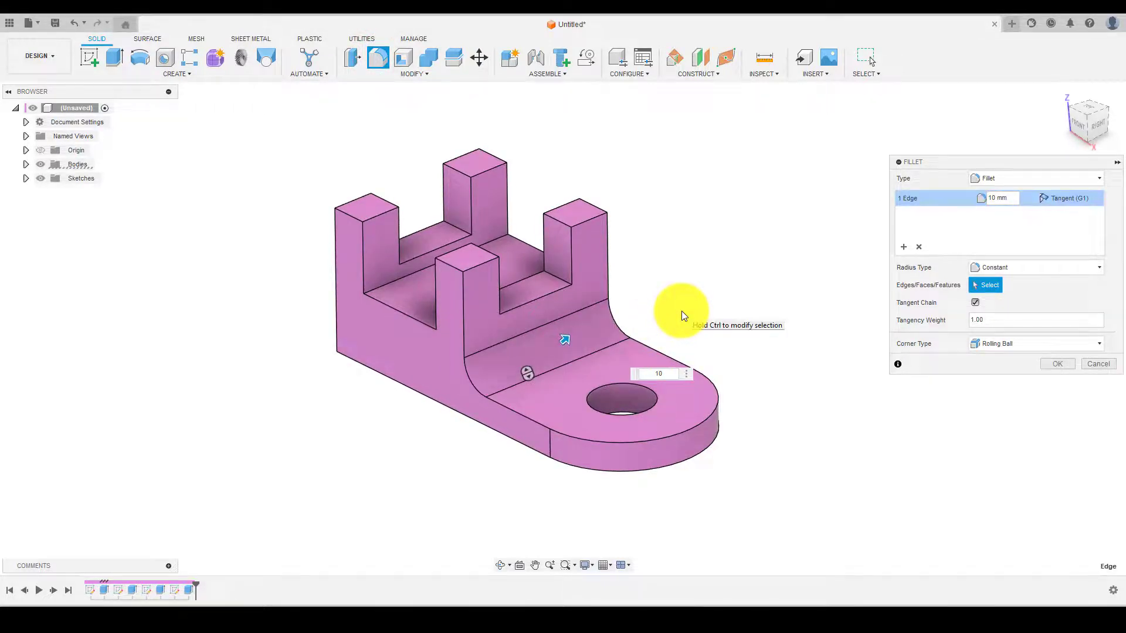
{"action": "key", "text": "Return"}
{"action": "mouse_move", "coordinate": [663, 300]}
{"action": "middle_mouse_down", "text": "shift"}
{"action": "mouse_move", "coordinate": [708, 334]}
{"action": "mouse_move", "coordinate": [703, 299]}
{"action": "mouse_move", "coordinate": [658, 307]}
{"action": "mouse_move", "coordinate": [679, 297]}
{"action": "mouse_move", "coordinate": [676, 285]}
{"action": "middle_mouse_up", "text": "shift"}
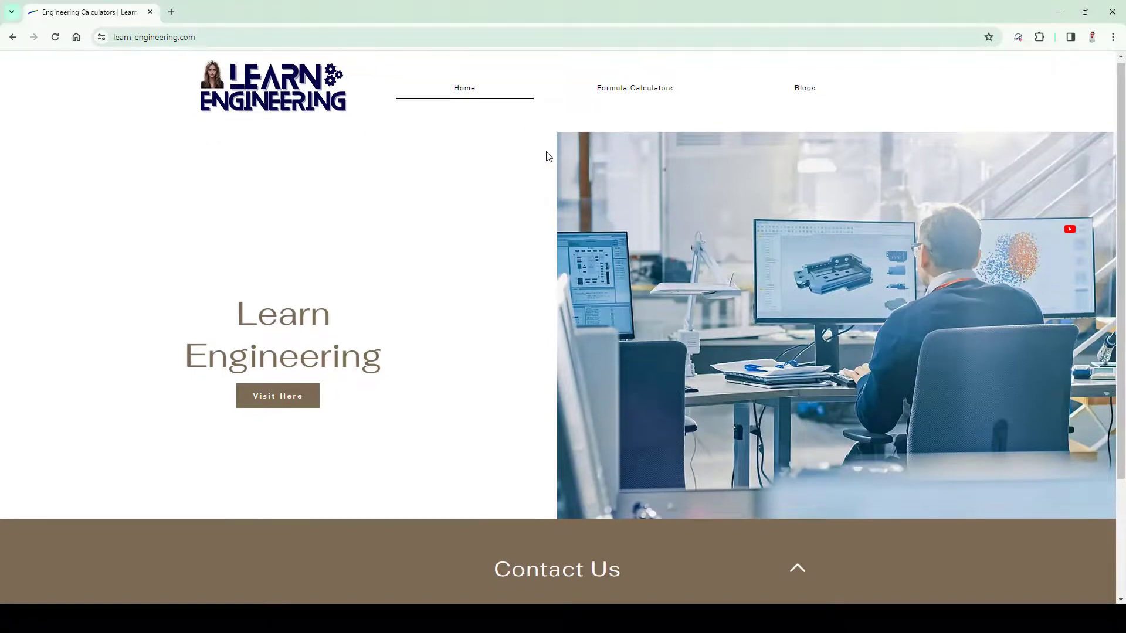
In the Chrome browser, look through the Learn Engineering site's home and Formula Calculators pages and open its Blogs page
{"action": "scroll", "coordinate": [546, 156], "scroll_direction": "down", "scroll_amount": 2}
{"action": "scroll", "coordinate": [546, 156], "scroll_direction": "up", "scroll_amount": 2}
{"action": "left_click", "coordinate": [619, 93]}
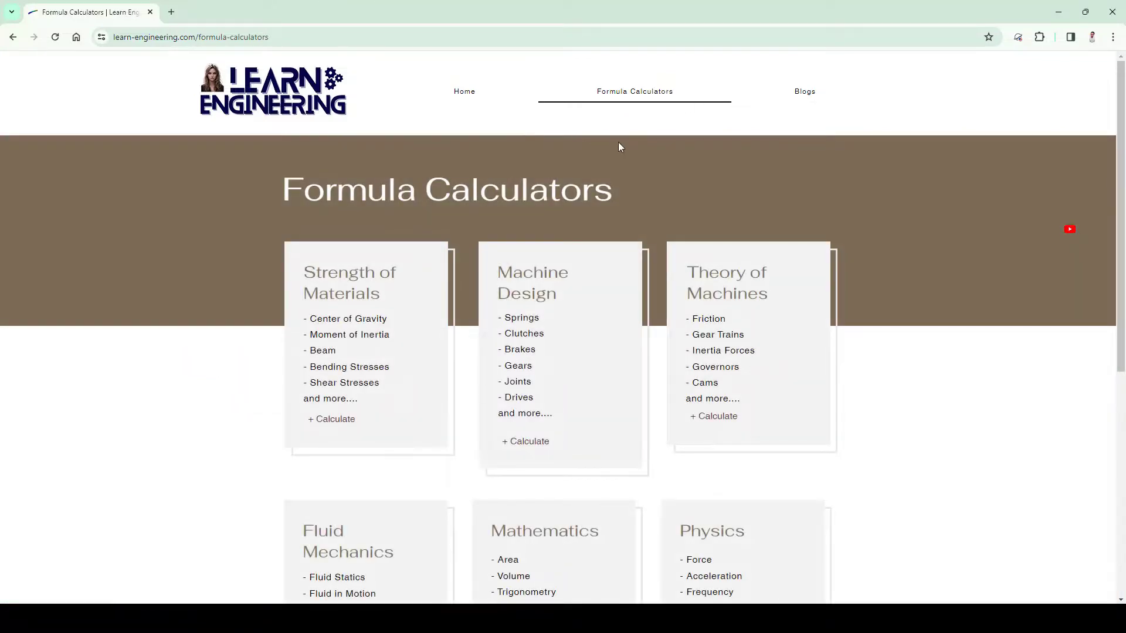
{"action": "scroll", "coordinate": [618, 144], "scroll_direction": "down", "scroll_amount": 2}
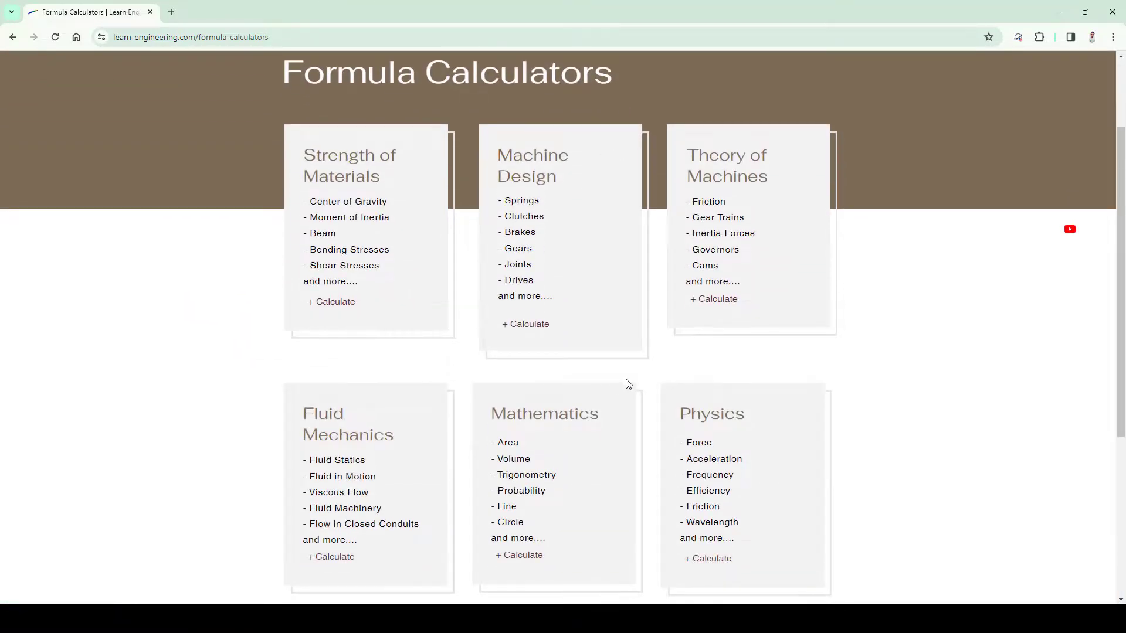
{"action": "scroll", "coordinate": [626, 382], "scroll_direction": "down", "scroll_amount": 2}
{"action": "scroll", "coordinate": [627, 380], "scroll_direction": "up", "scroll_amount": 4}
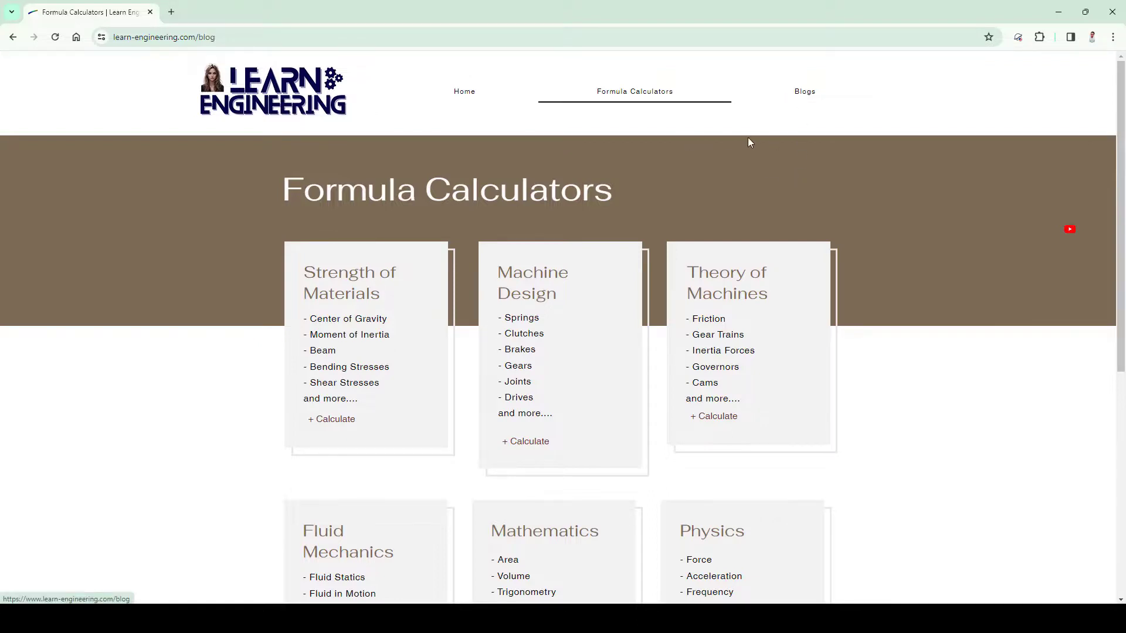
{"action": "left_click", "coordinate": [794, 112]}
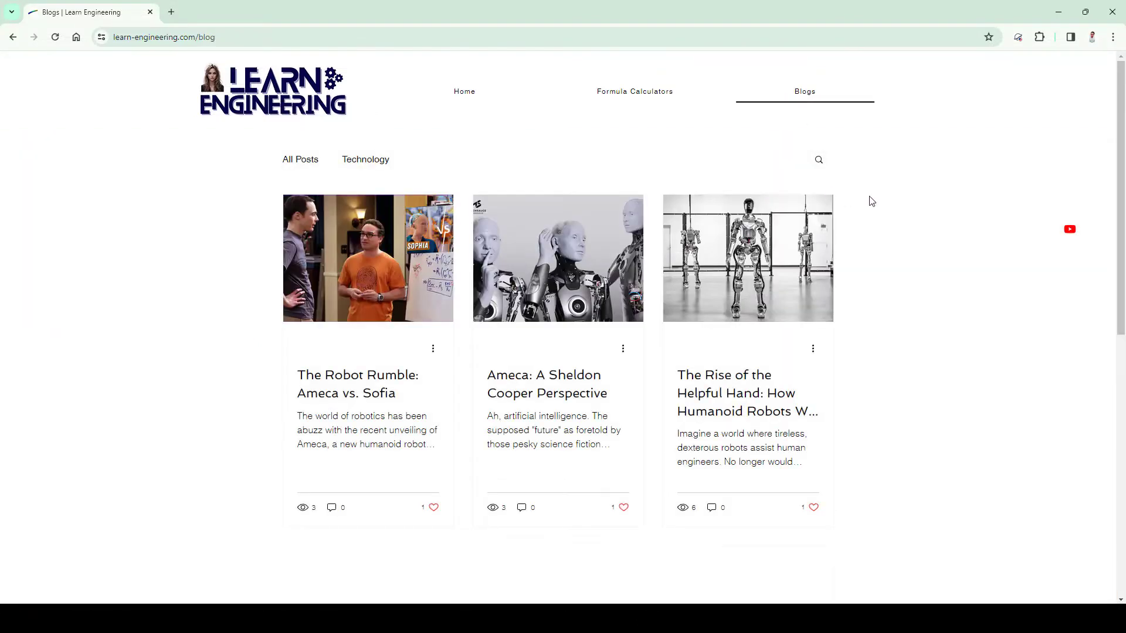